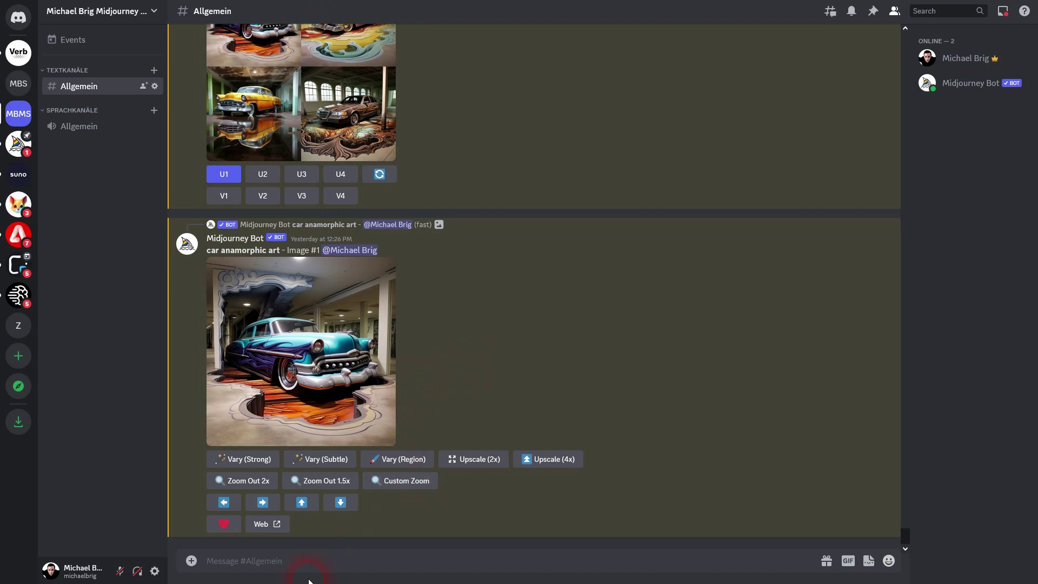
Generate an /imagine grid for the prompt 'group of cute little monsters'.
{"action": "type", "text": "/ima"}
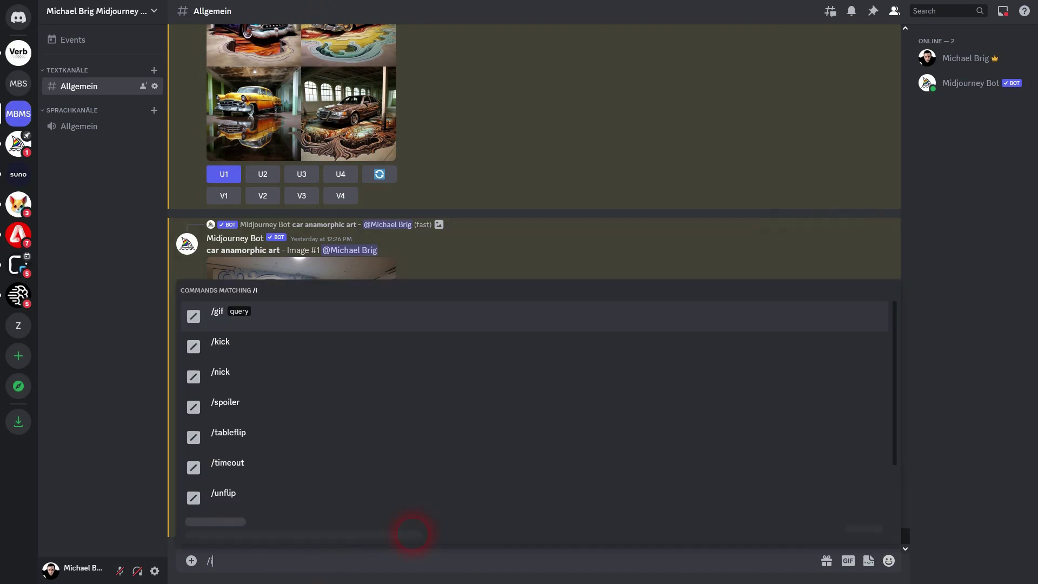
{"action": "left_click", "coordinate": [442, 527]}
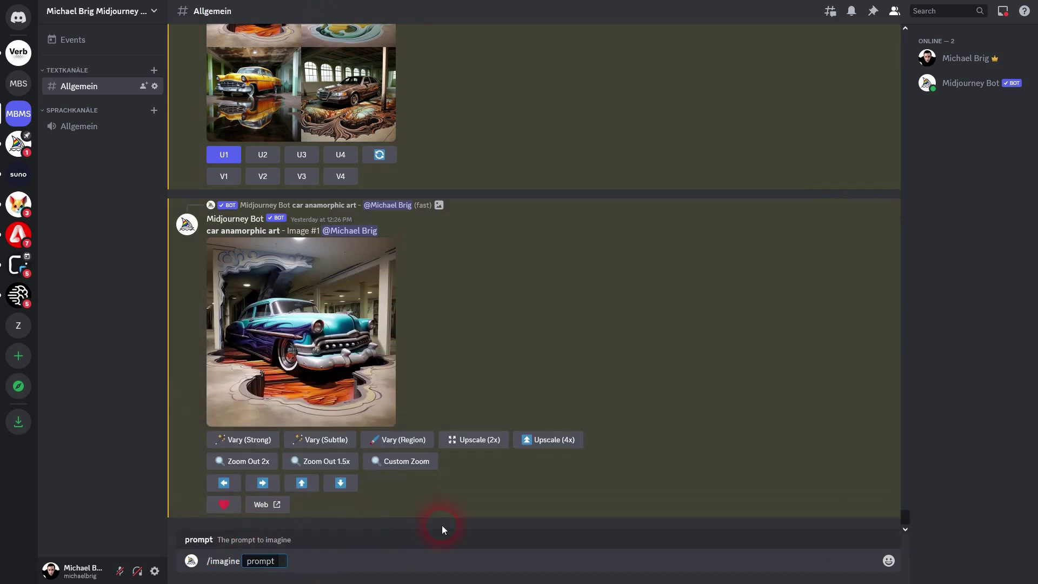
{"action": "type", "text": "group of cute li"}
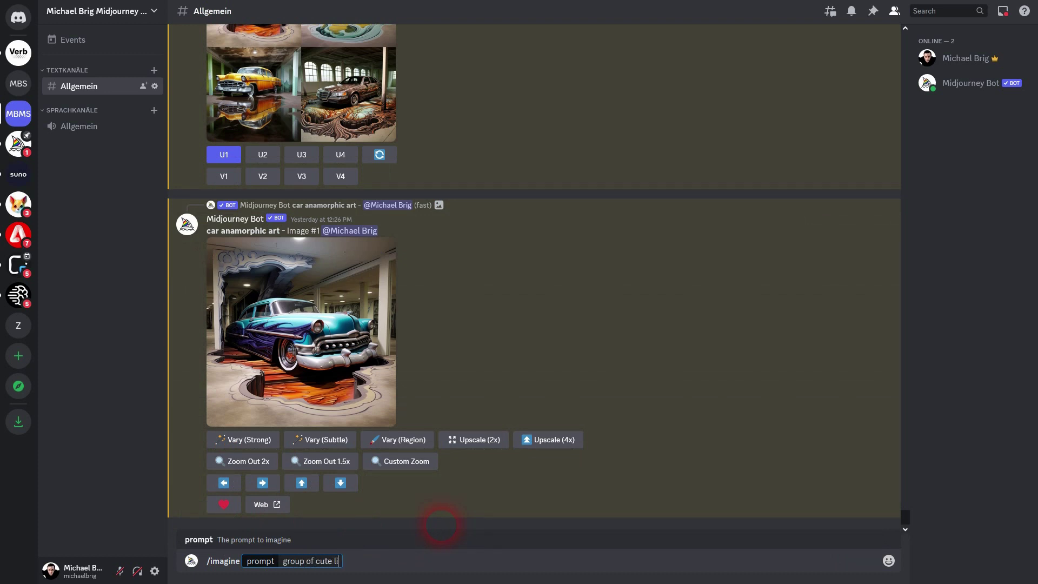
{"action": "type", "text": "ttle monsters"}
{"action": "key", "text": "Return"}
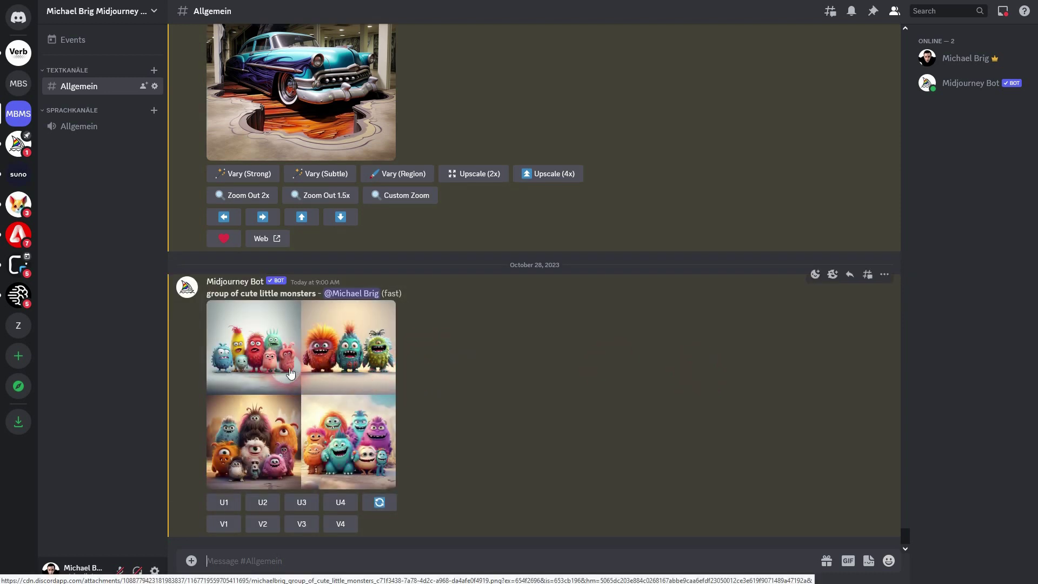
Preview the monster grid, then compose the prompt 'group of cute little monsters --no blue'.
{"action": "left_click", "coordinate": [324, 354]}
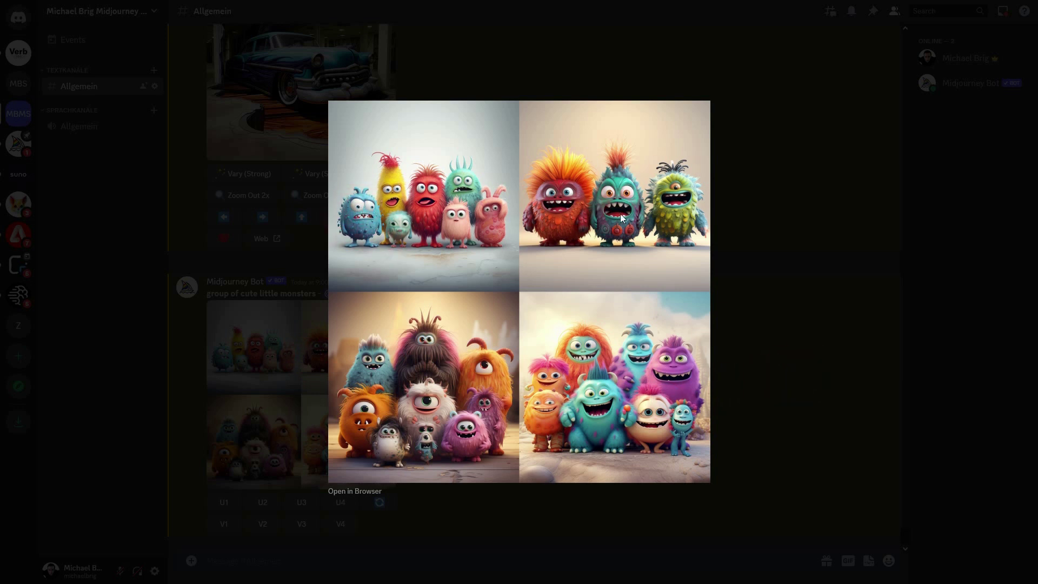
{"action": "left_click", "coordinate": [715, 400]}
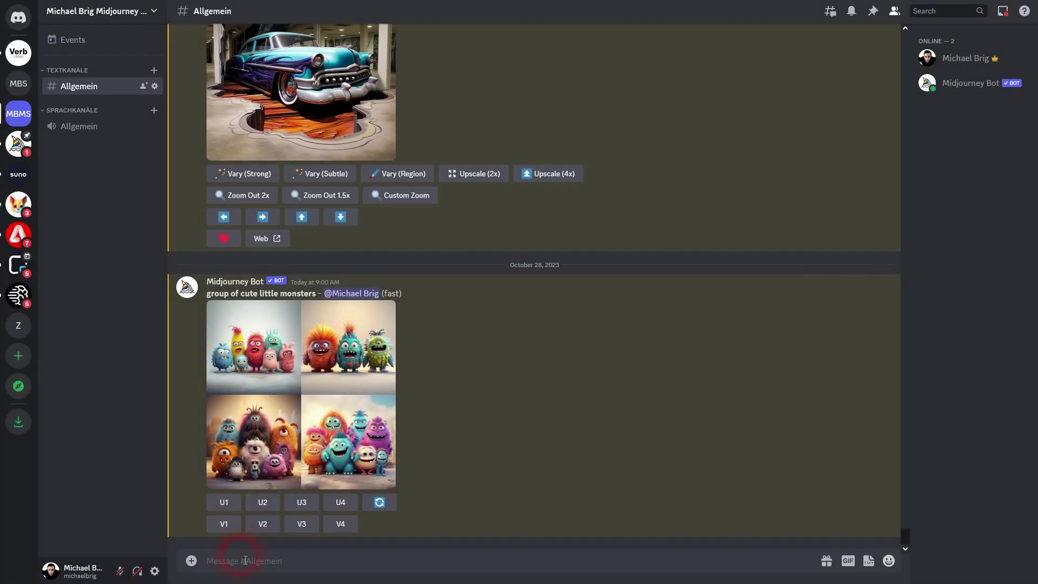
{"action": "type", "text": "/ima"}
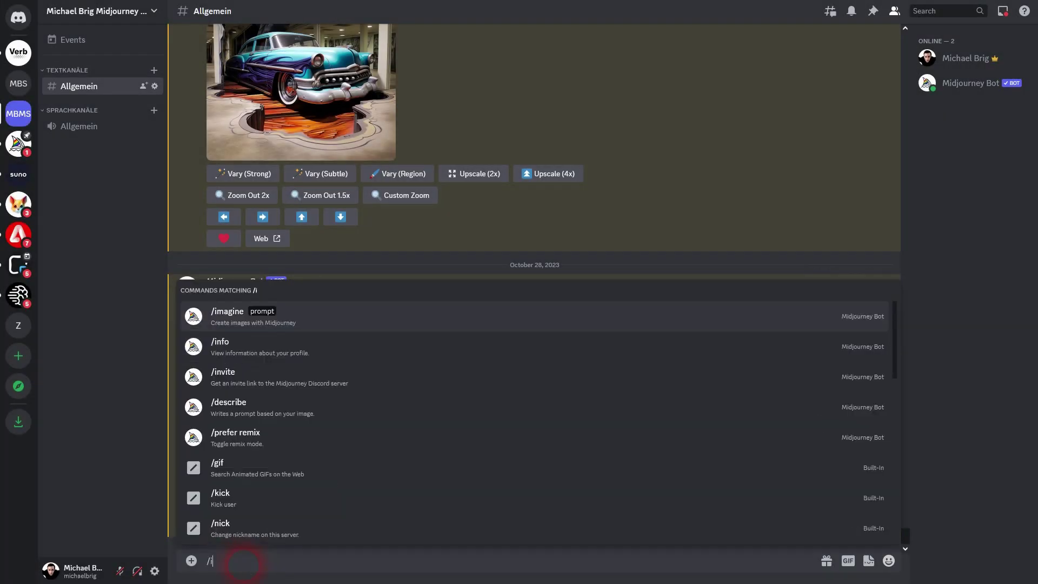
{"action": "left_click", "coordinate": [311, 529]}
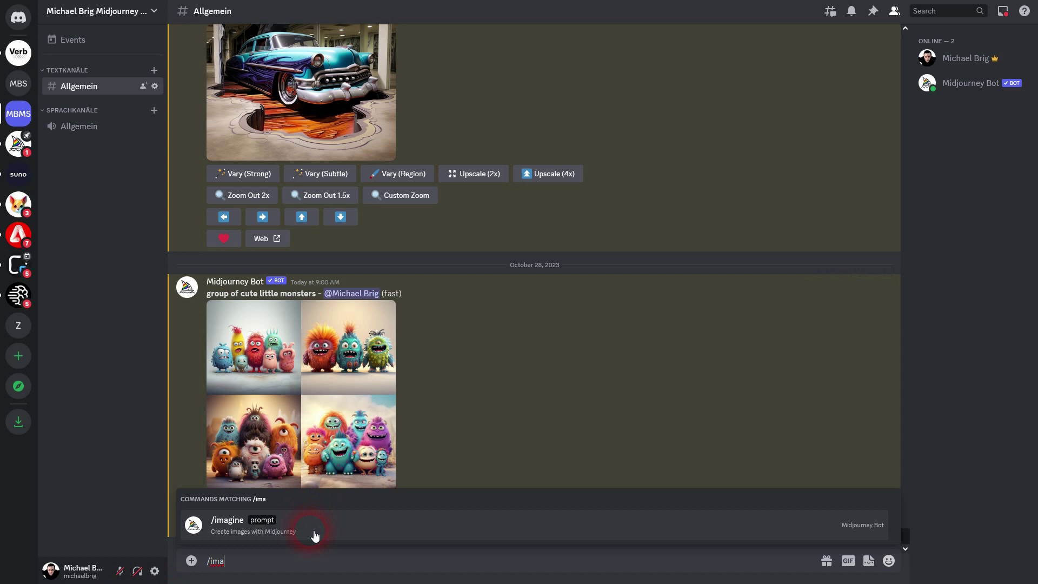
{"action": "type", "text": "group of cute little monsters"}
{"action": "type", "text": "--"}
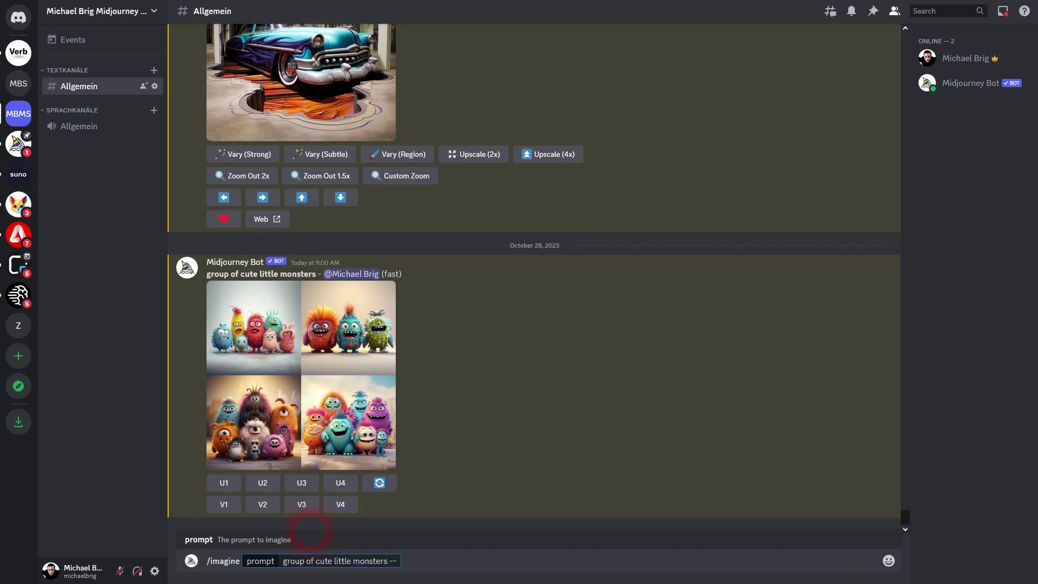
{"action": "type", "text": "no blue"}
{"action": "double_click", "coordinate": [407, 565]}
{"action": "left_click", "coordinate": [434, 562], "text": "shift"}
Submit the --no blue prompt and clear the message box.
{"action": "key", "text": "Return"}
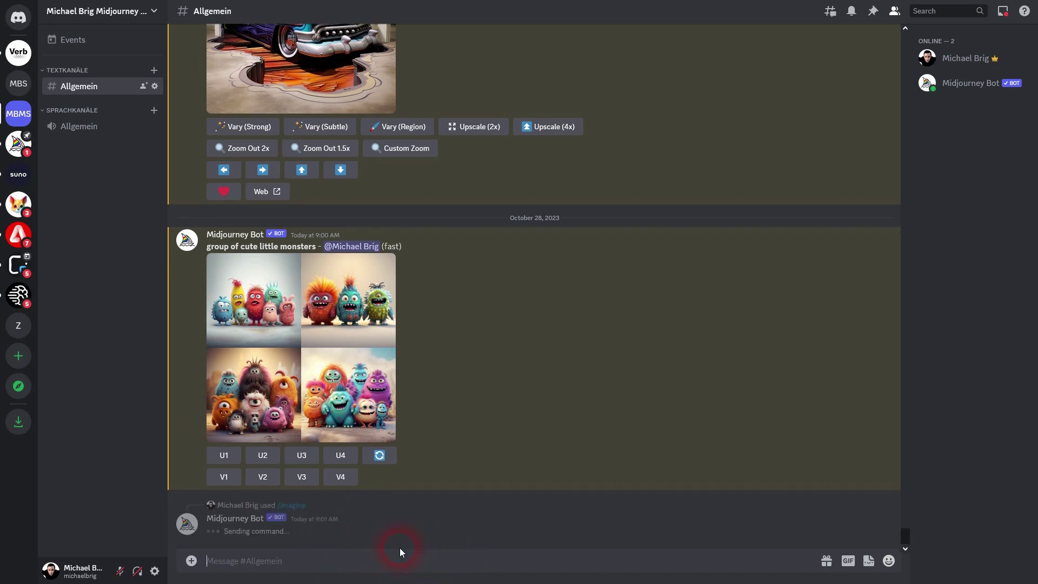
{"action": "type", "text": "group of cute little monsters"}
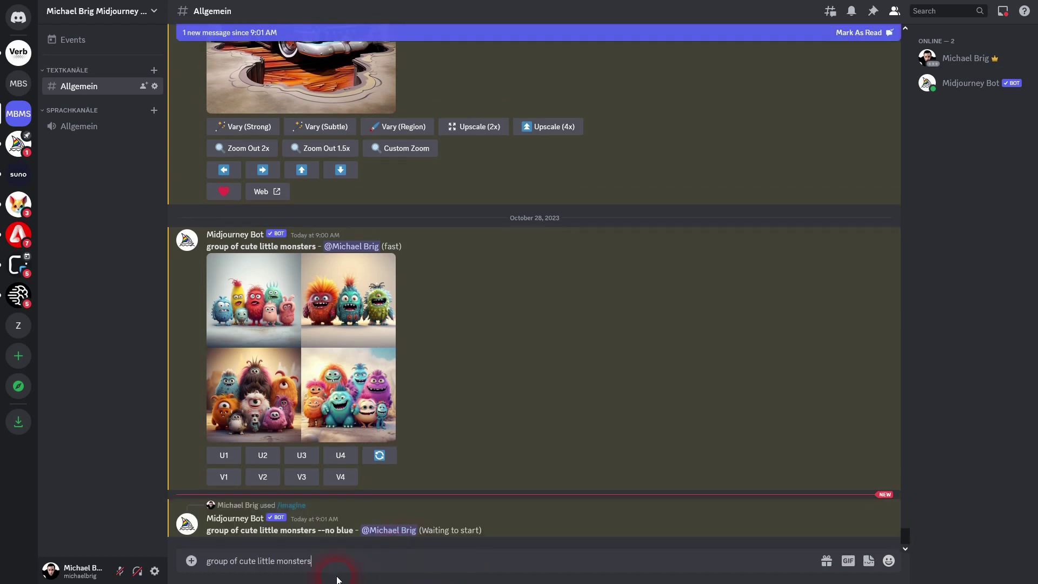
{"action": "key", "text": "ctrl+a"}
{"action": "key", "text": "BackSpace"}
Submit 'group of cute little monsters blue::-.5' with a negative blue weight.
{"action": "type", "text": "/ima"}
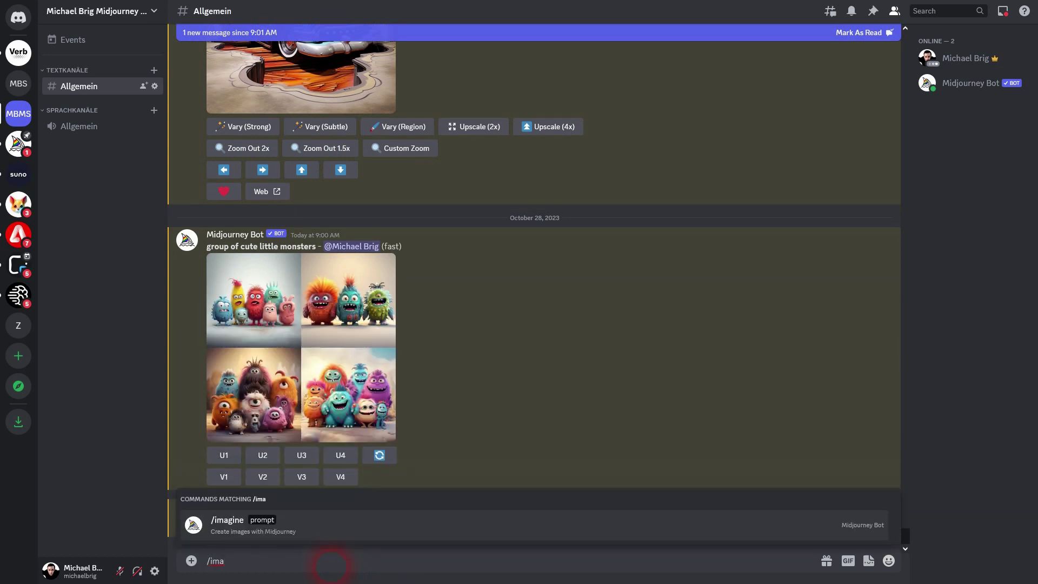
{"action": "left_click", "coordinate": [308, 531]}
{"action": "type", "text": "group of cute little monsters"}
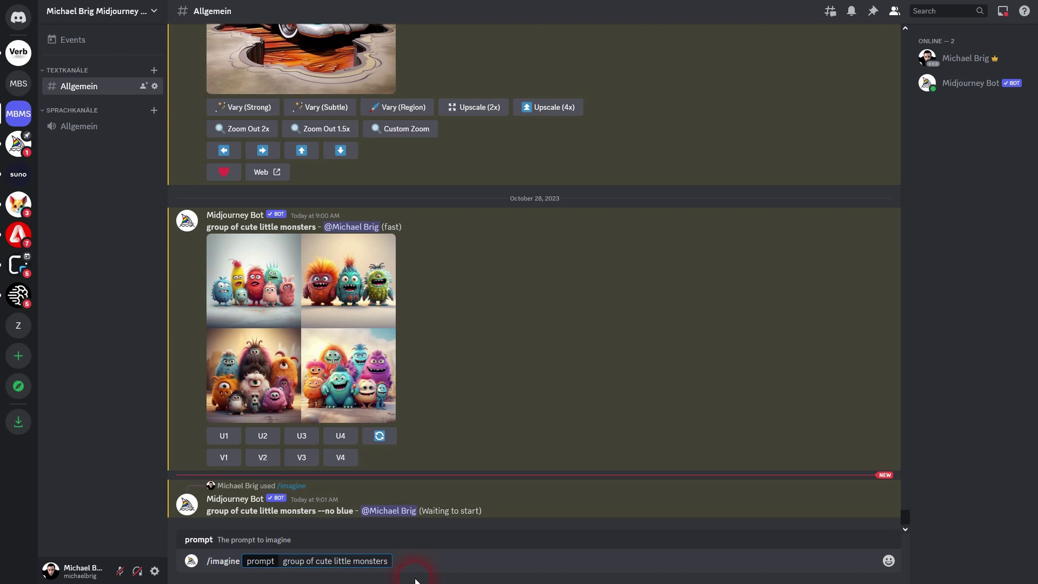
{"action": "type", "text": "blue"}
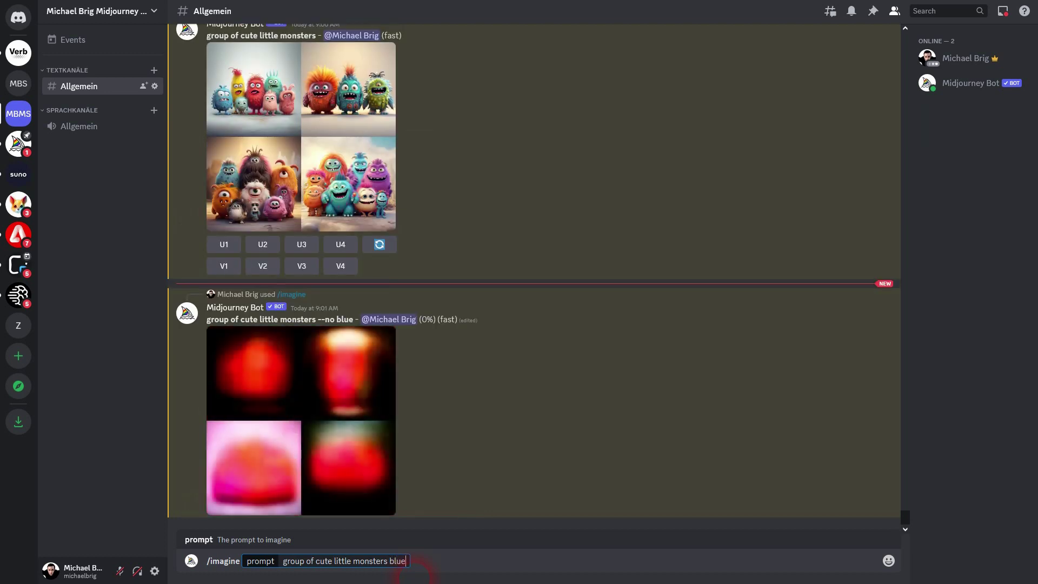
{"action": "type", "text": "::-.5"}
{"action": "left_click_drag", "start_coordinate": [394, 563], "coordinate": [421, 562]}
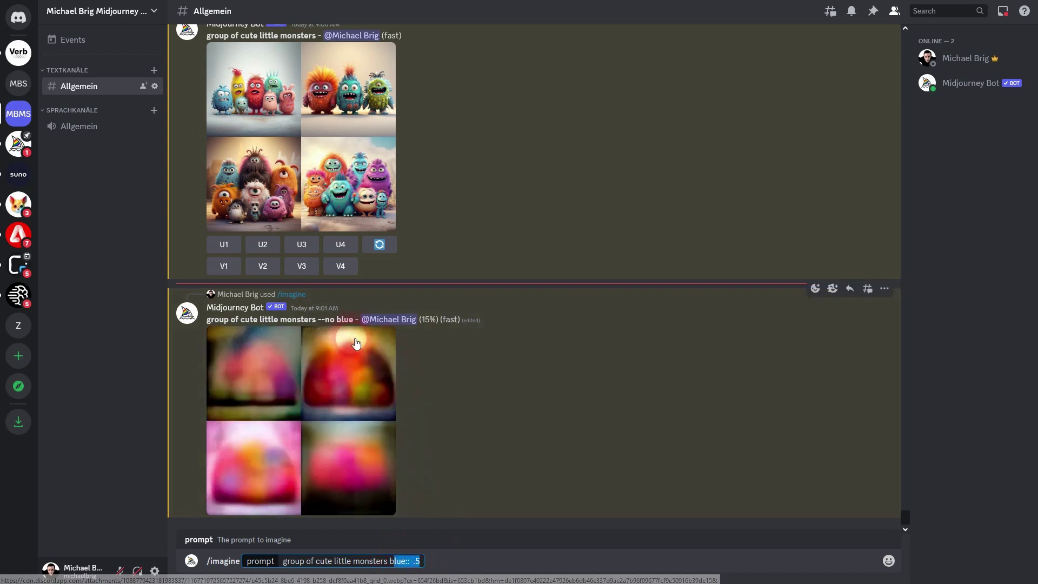
{"action": "left_click", "coordinate": [420, 562]}
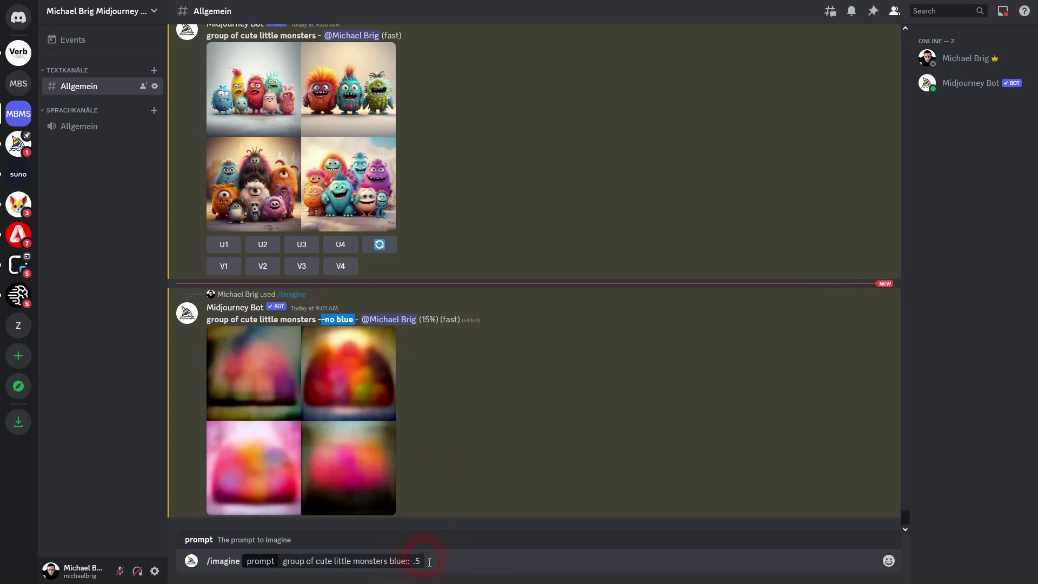
{"action": "key", "text": "Return"}
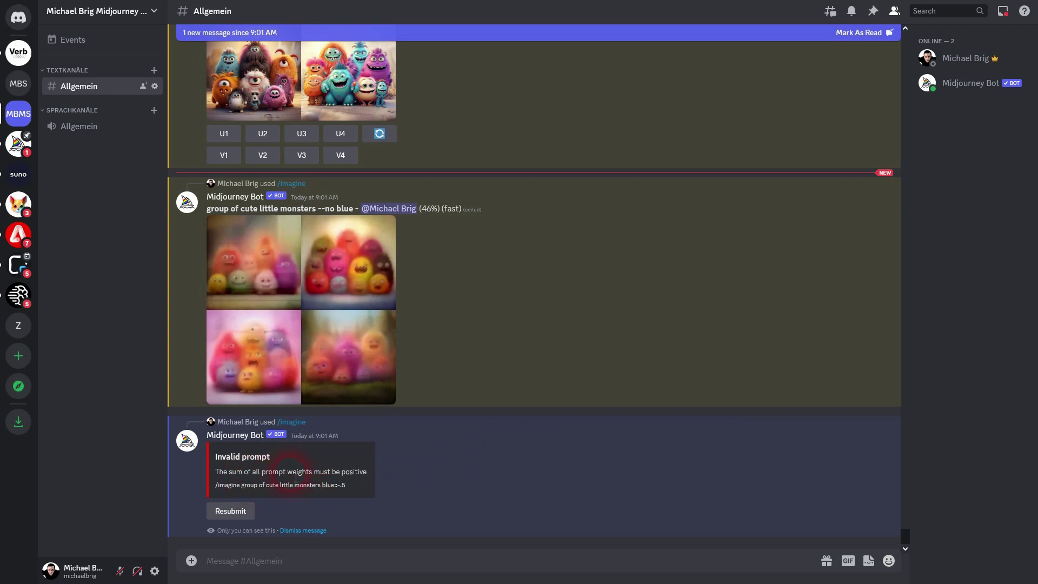
Review the error that weights must be positive and dismiss it.
{"action": "left_click_drag", "start_coordinate": [303, 476], "coordinate": [367, 473]}
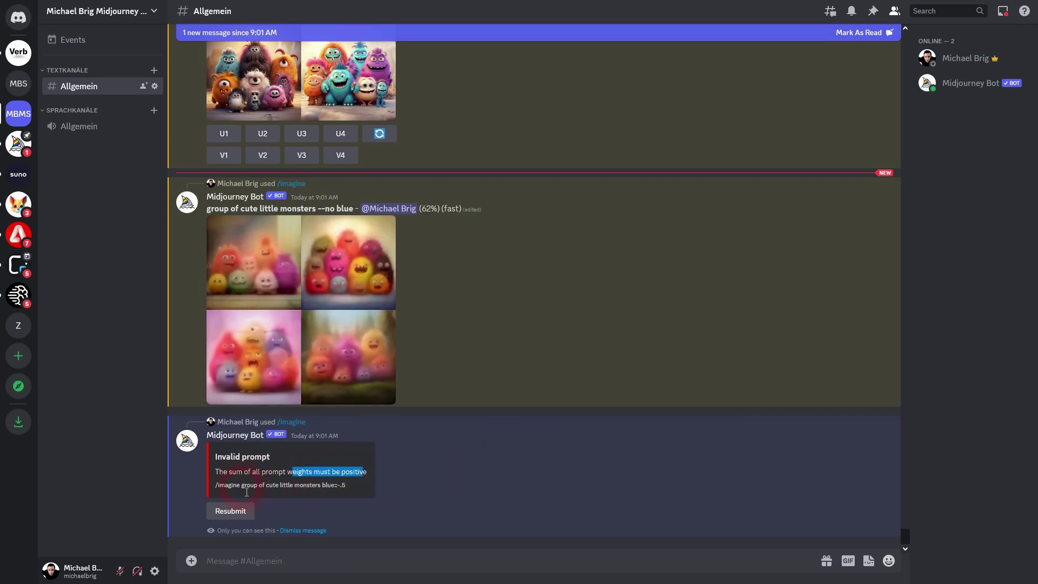
{"action": "left_click_drag", "start_coordinate": [235, 484], "coordinate": [351, 487]}
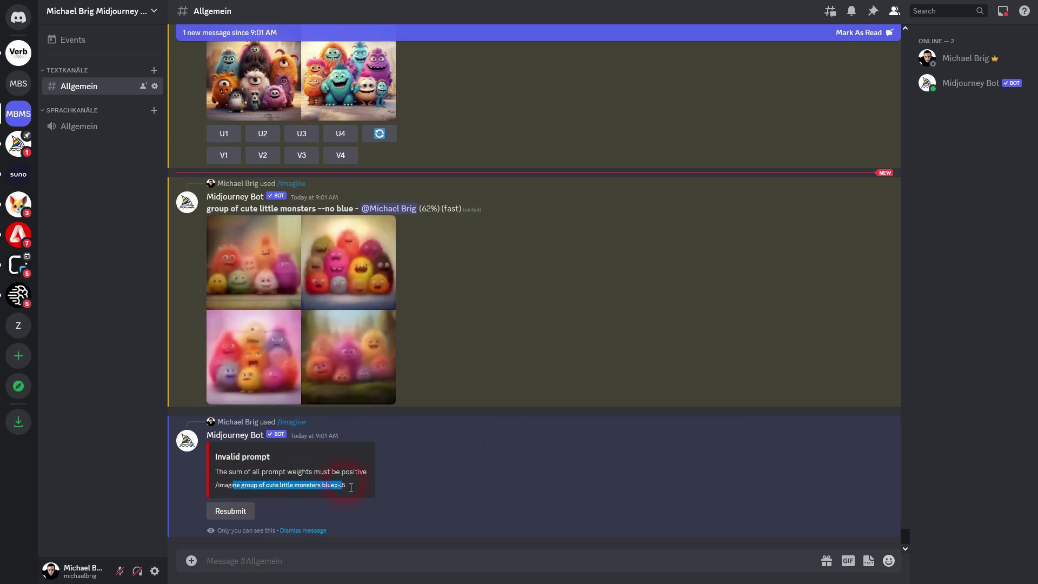
{"action": "left_click", "coordinate": [303, 531]}
{"action": "left_click", "coordinate": [644, 471]}
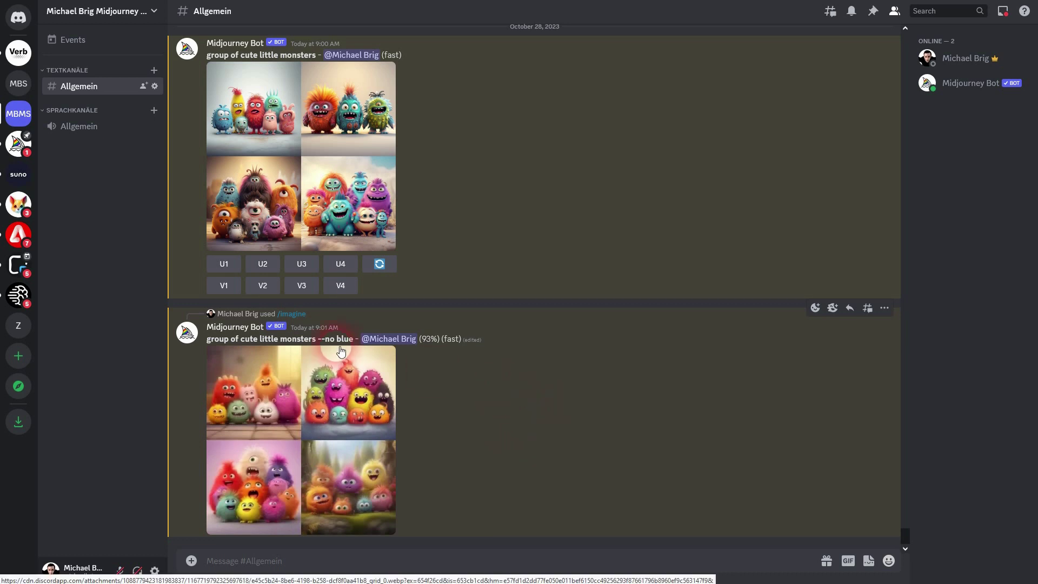
Inspect the finished --no blue monster grid and its prompt.
{"action": "left_click", "coordinate": [294, 565]}
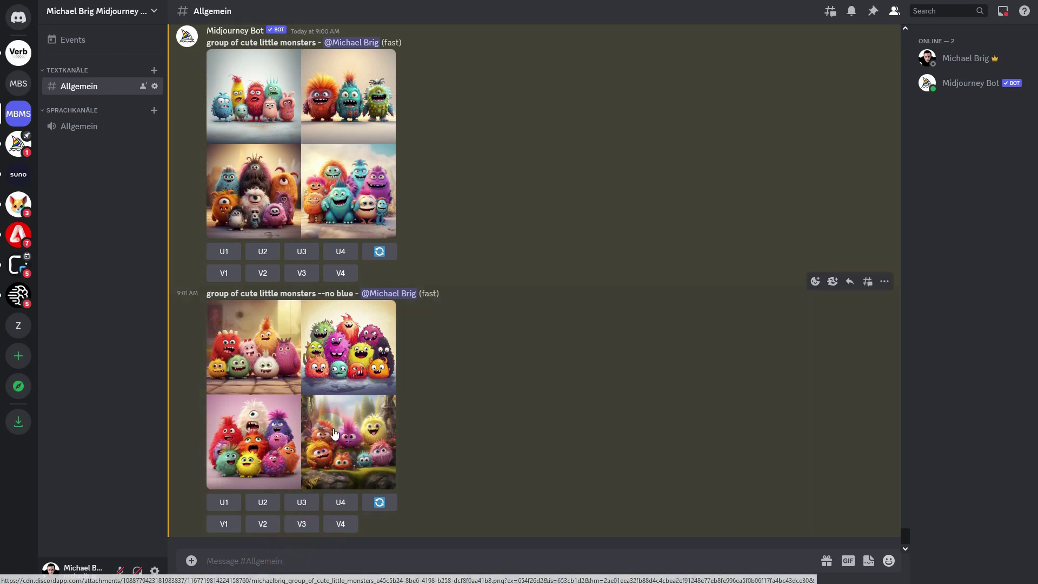
{"action": "left_click", "coordinate": [291, 395]}
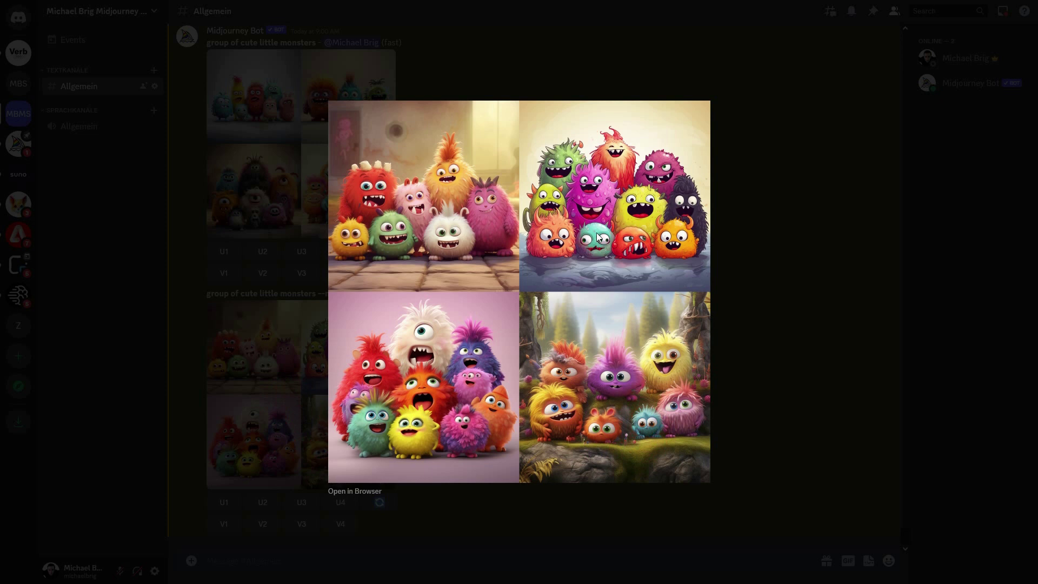
{"action": "left_click", "coordinate": [787, 335]}
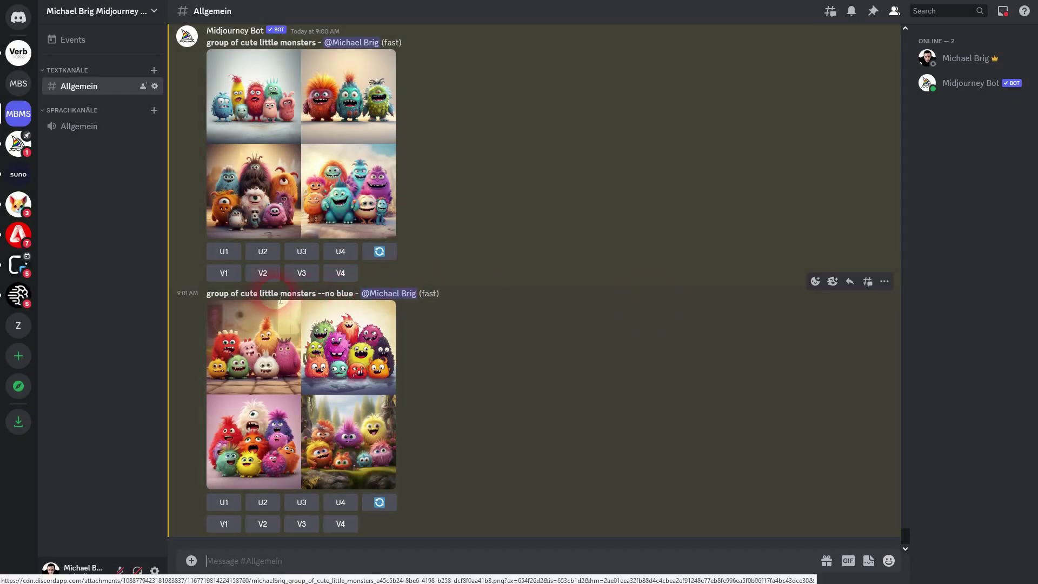
{"action": "left_click_drag", "start_coordinate": [286, 295], "coordinate": [354, 298]}
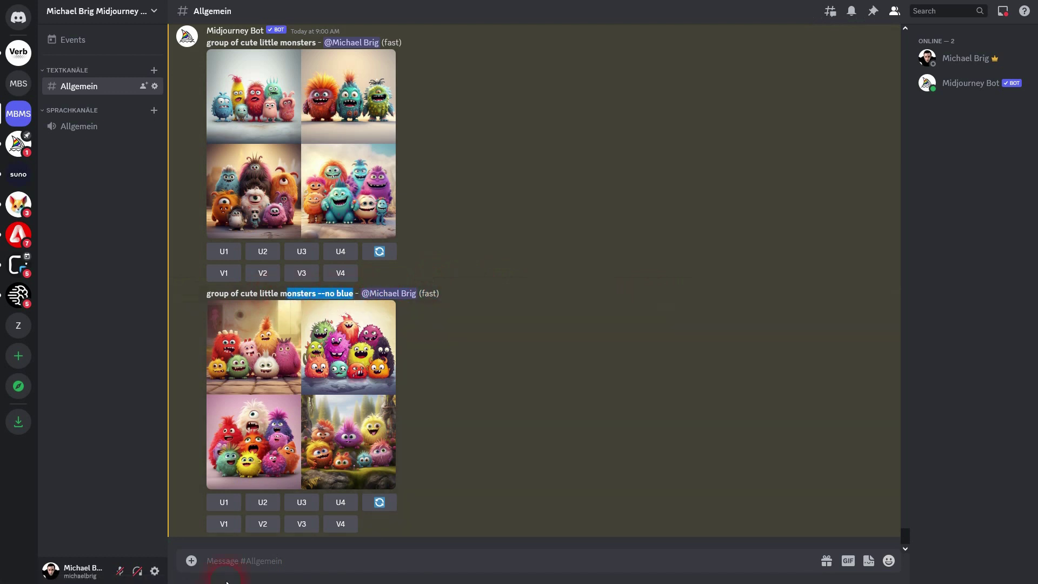
Submit the multi-prompt 'group of cute little monsters:: 1 blue::-.5'.
{"action": "left_click", "coordinate": [248, 562]}
{"action": "type", "text": "/ima"}
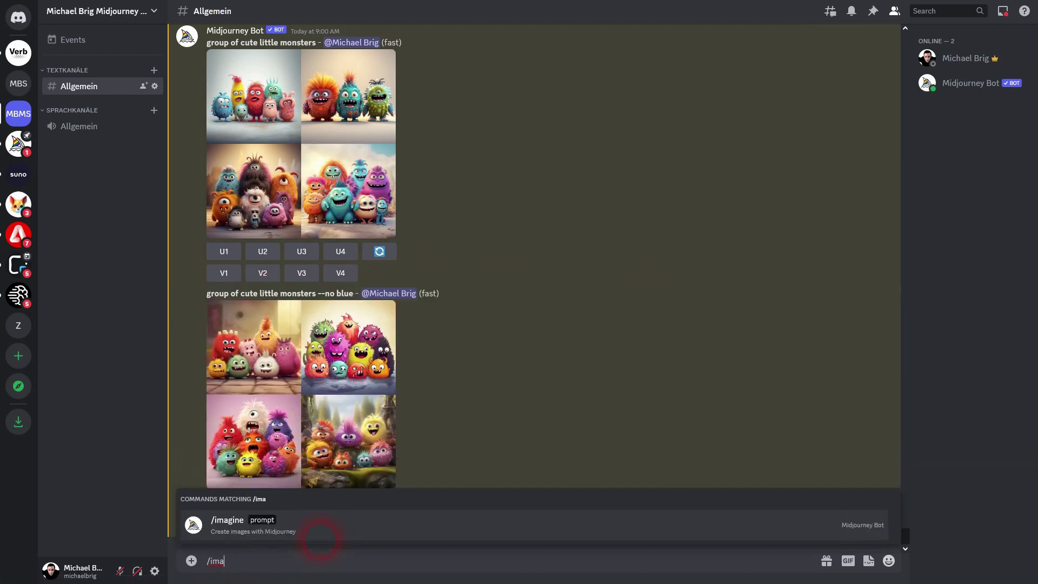
{"action": "left_click", "coordinate": [331, 520]}
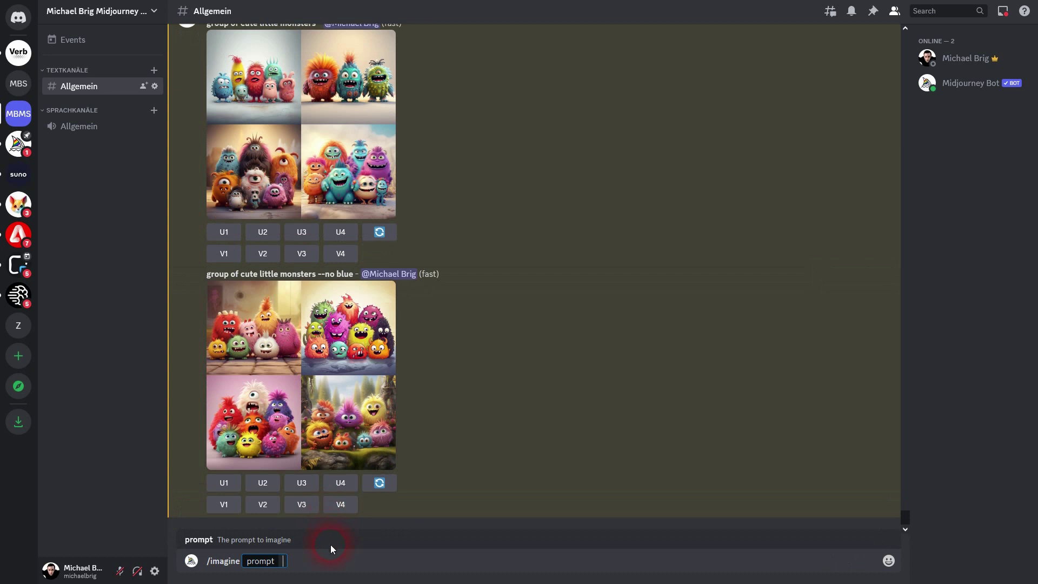
{"action": "type", "text": "group of cute little monsters"}
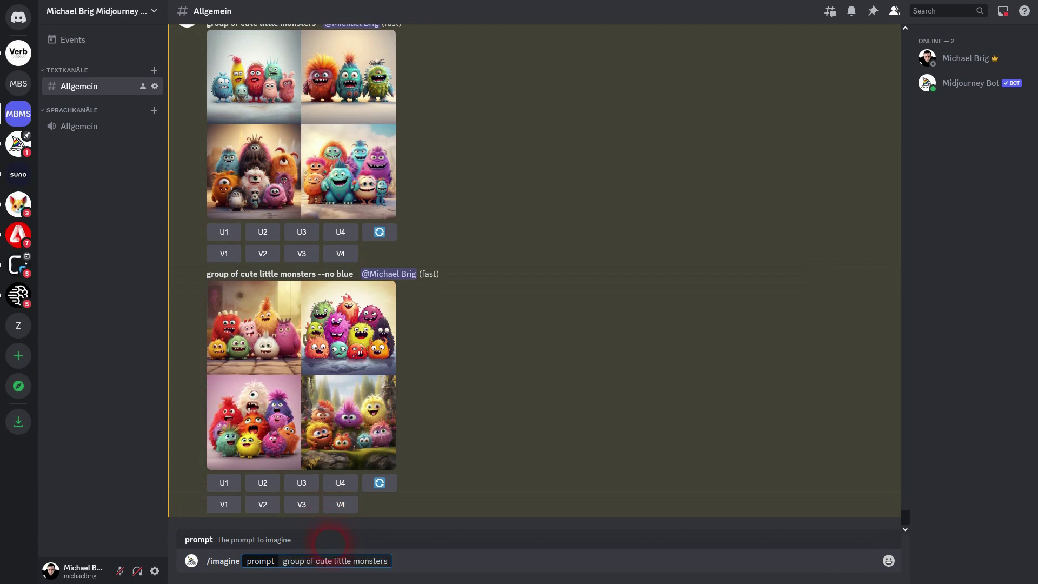
{"action": "type", "text": ":: 1 blue::-.5"}
{"action": "left_click_drag", "start_coordinate": [399, 561], "coordinate": [430, 562]}
{"action": "left_click_drag", "start_coordinate": [320, 274], "coordinate": [354, 274]}
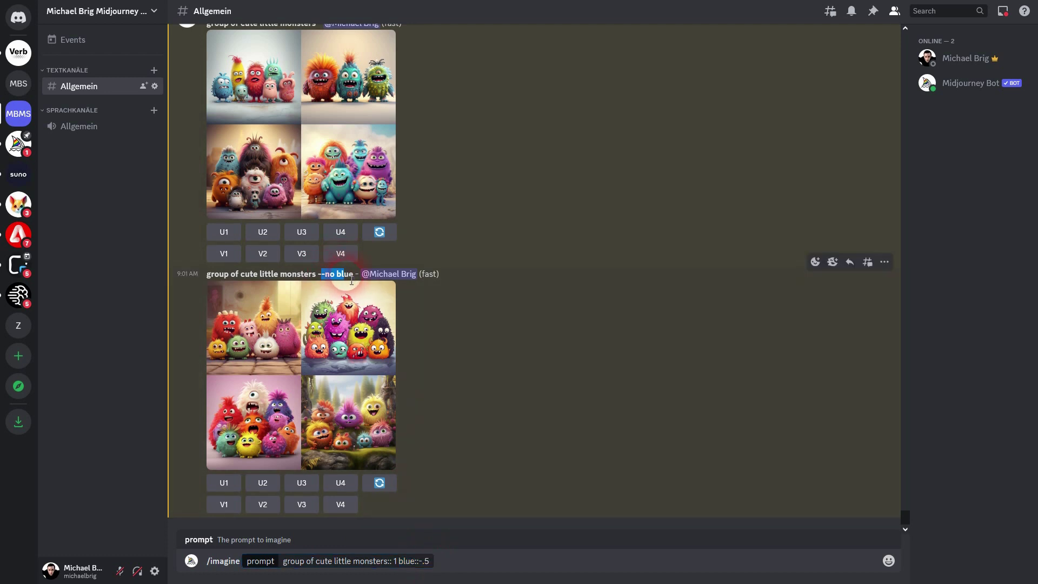
{"action": "left_click", "coordinate": [432, 562]}
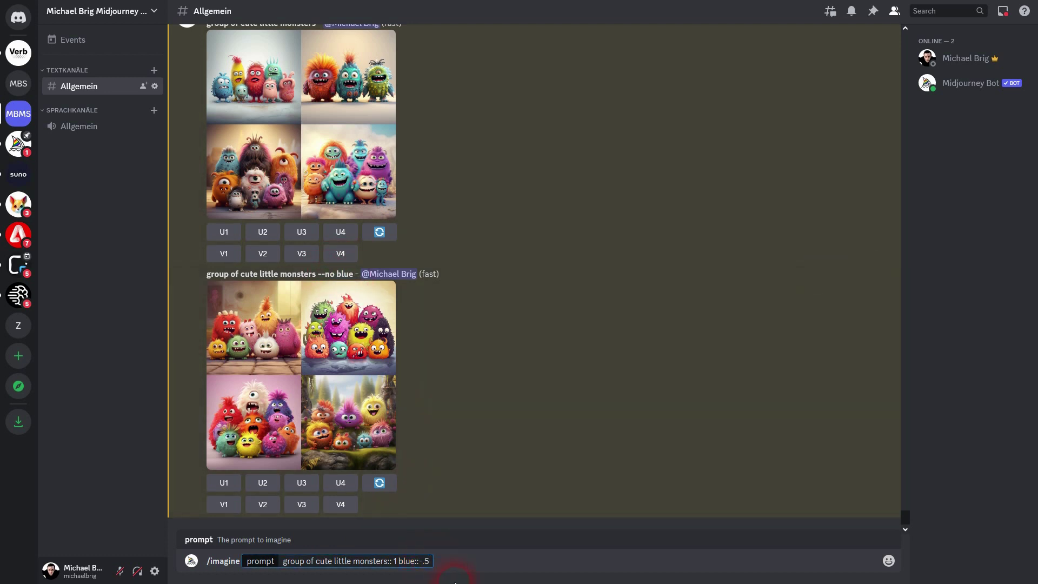
{"action": "key", "text": "Return"}
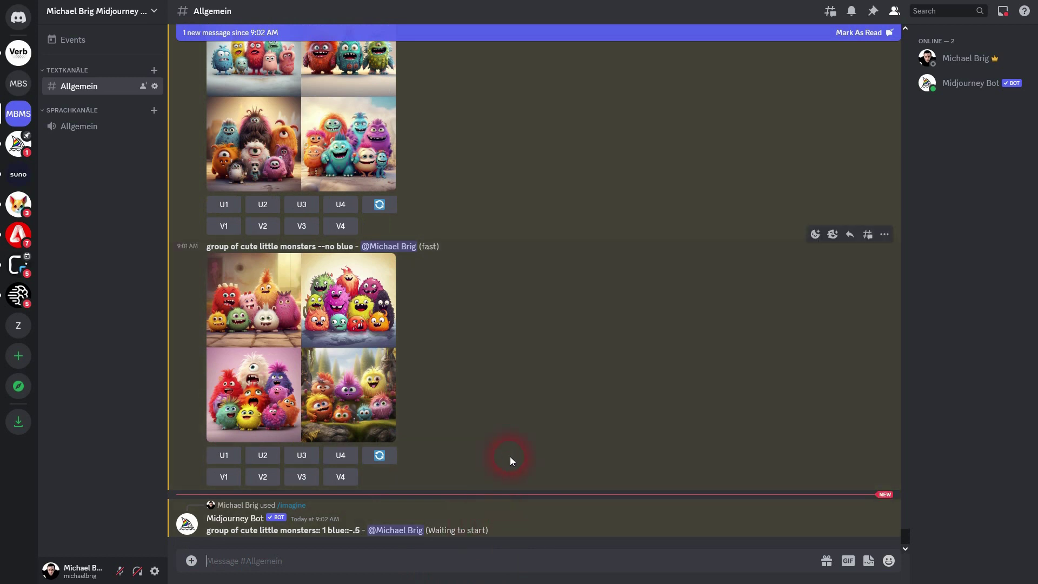
Submit 'group of cute little monsters --no blue, yellow' to exclude both colours.
{"action": "type", "text": "/ima"}
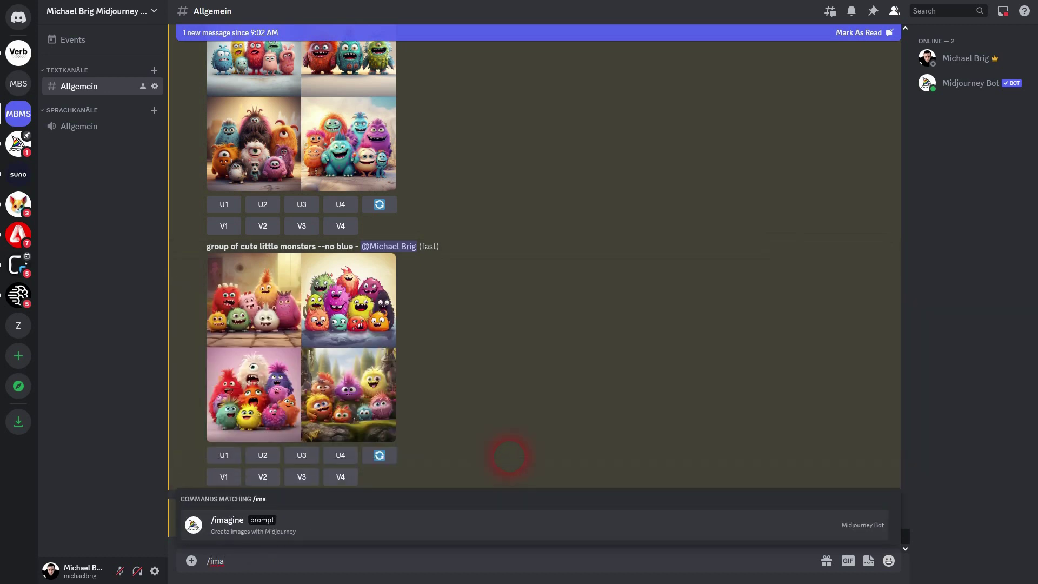
{"action": "left_click", "coordinate": [322, 520]}
{"action": "type", "text": "group of cute little monsters"}
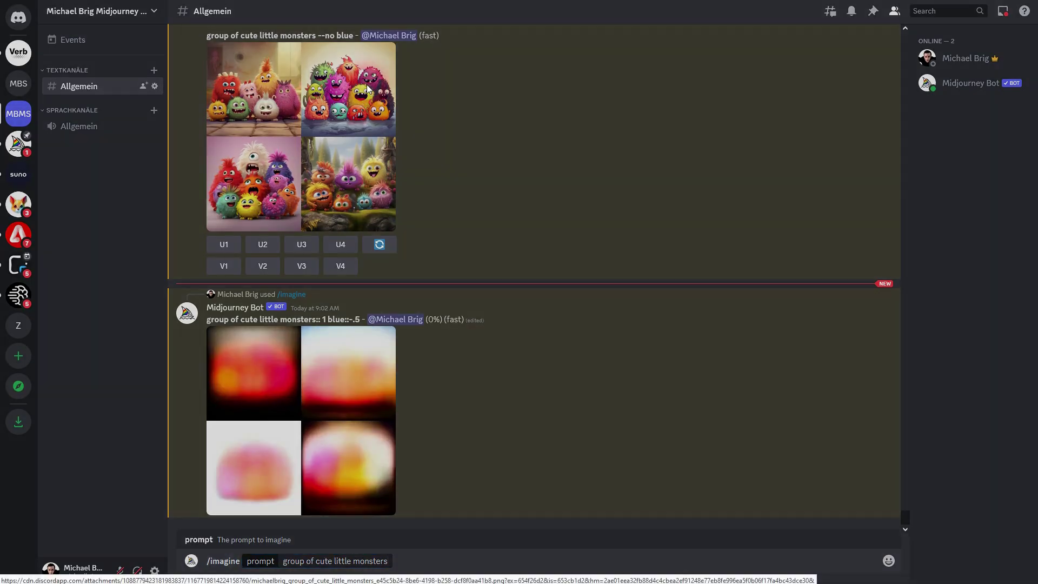
{"action": "left_click", "coordinate": [361, 75]}
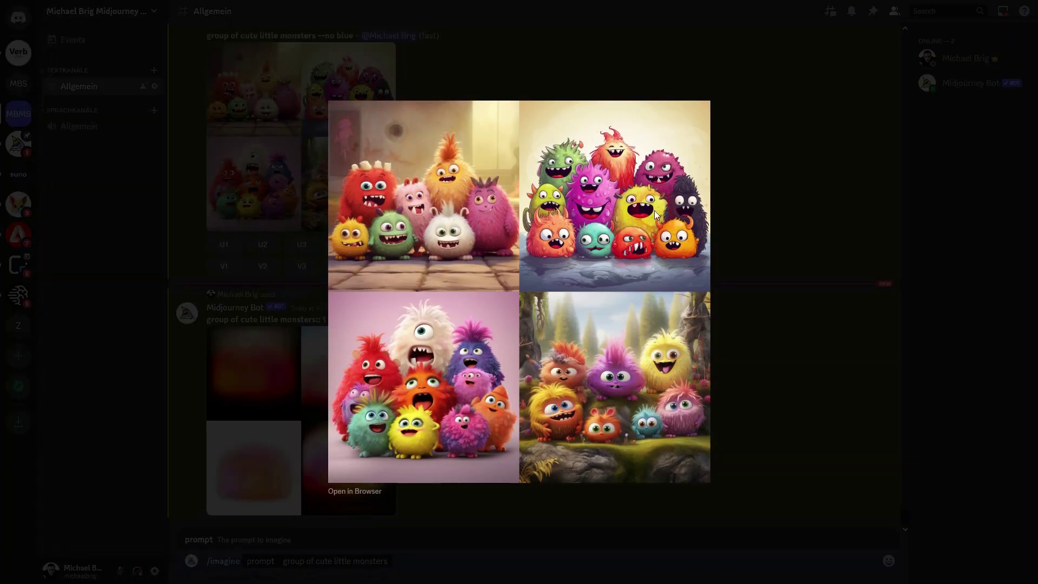
{"action": "left_click", "coordinate": [758, 328]}
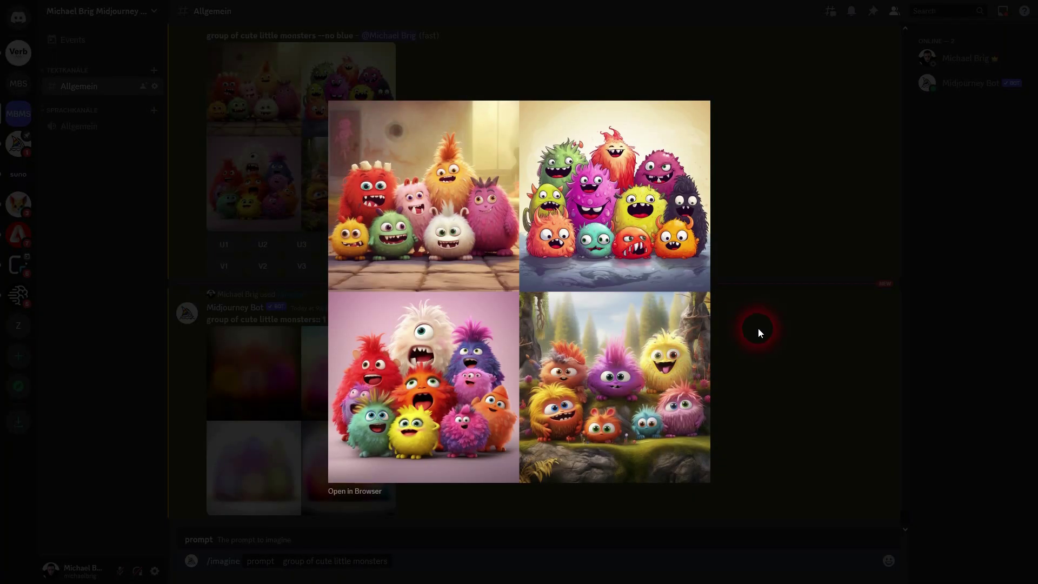
{"action": "left_click", "coordinate": [796, 345]}
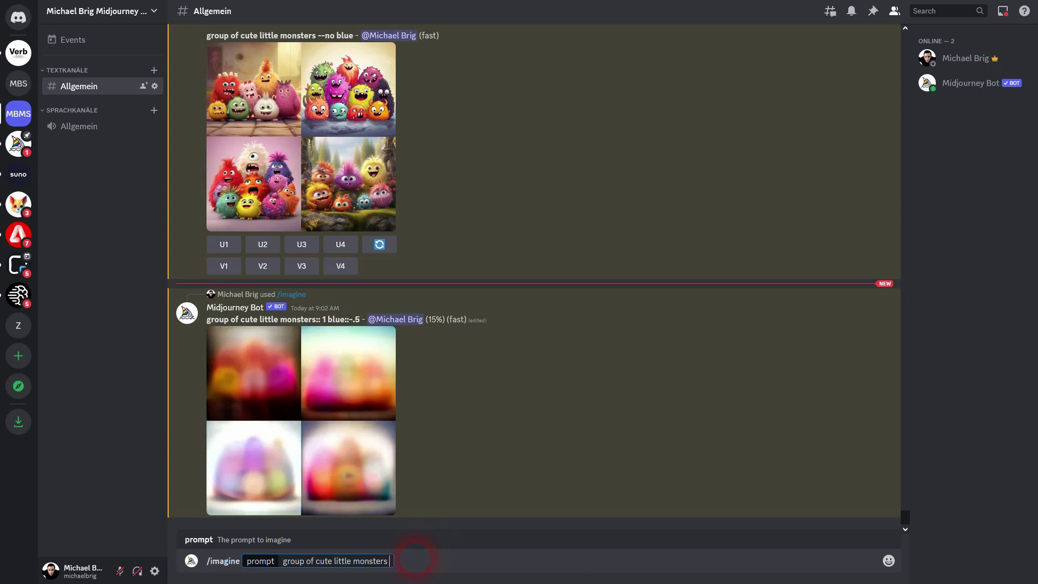
{"action": "type", "text": "--no "}
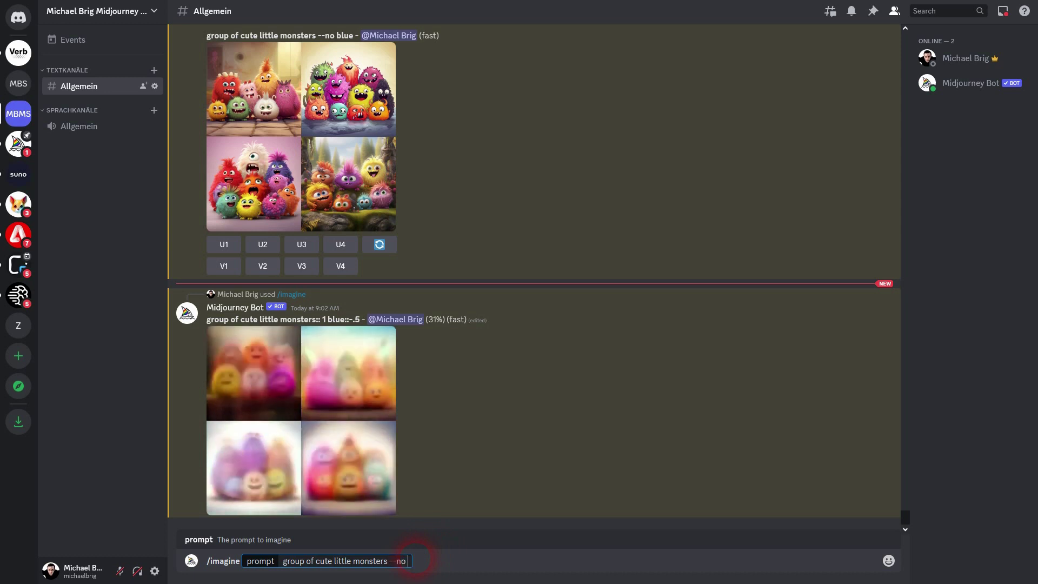
{"action": "type", "text": "blue yellow"}
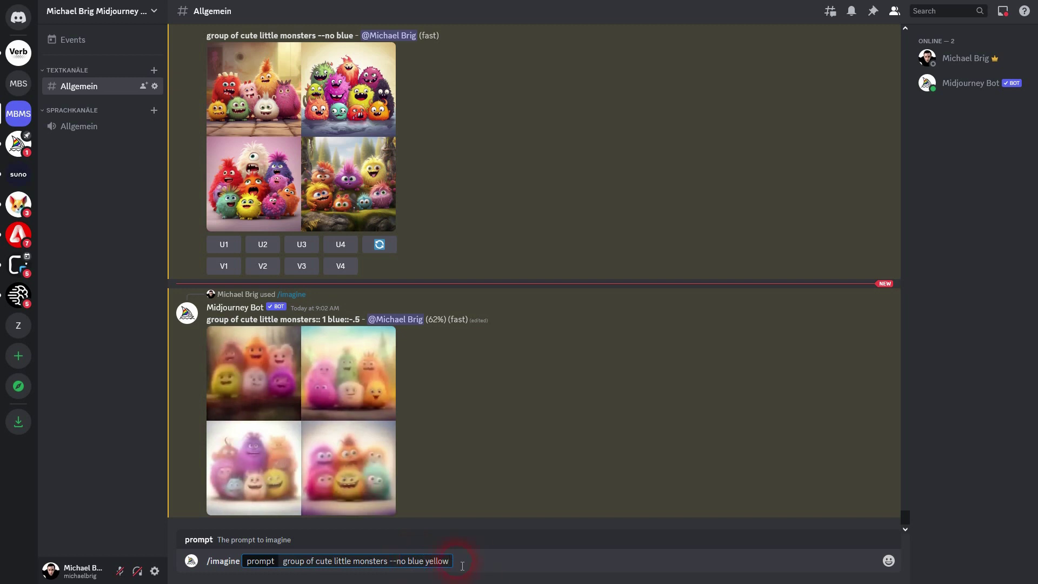
{"action": "type", "text": ","}
{"action": "left_click_drag", "start_coordinate": [415, 565], "coordinate": [454, 567]}
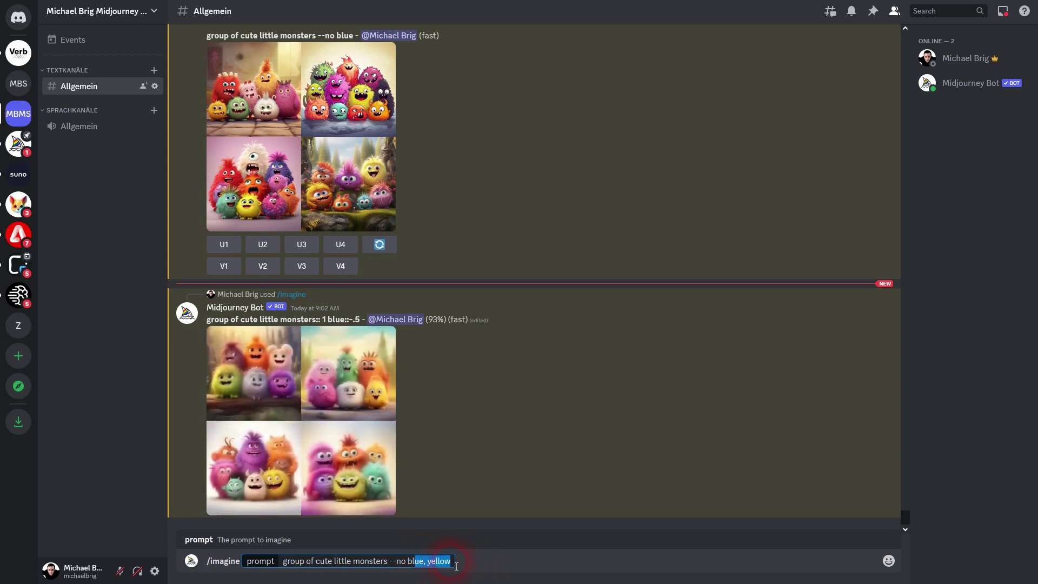
{"action": "left_click", "coordinate": [462, 566]}
{"action": "key", "text": "Return"}
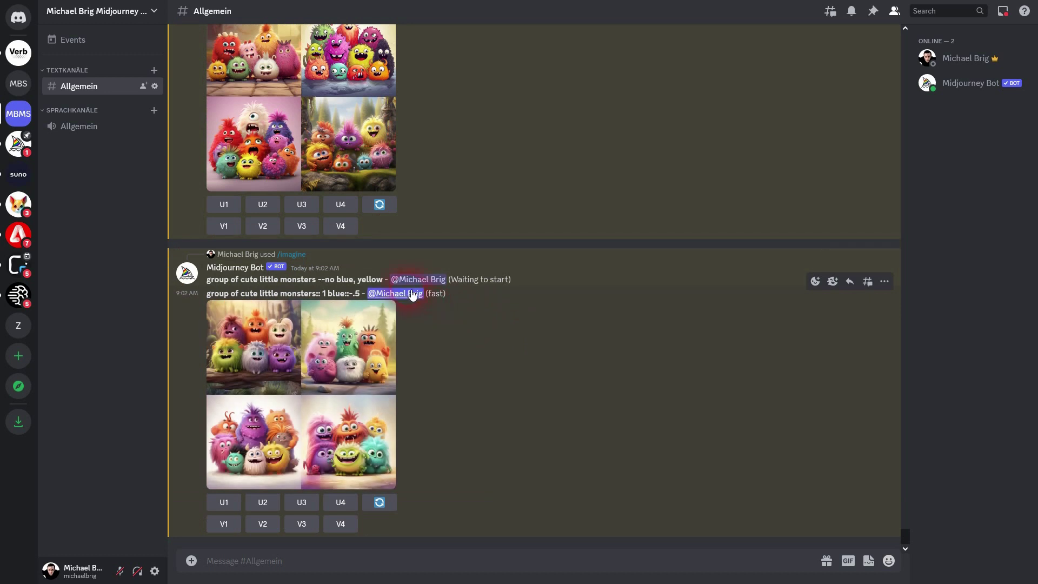
Preview the blue::-.5 monster grid and its weighted prompt.
{"action": "left_click_drag", "start_coordinate": [297, 294], "coordinate": [373, 294]}
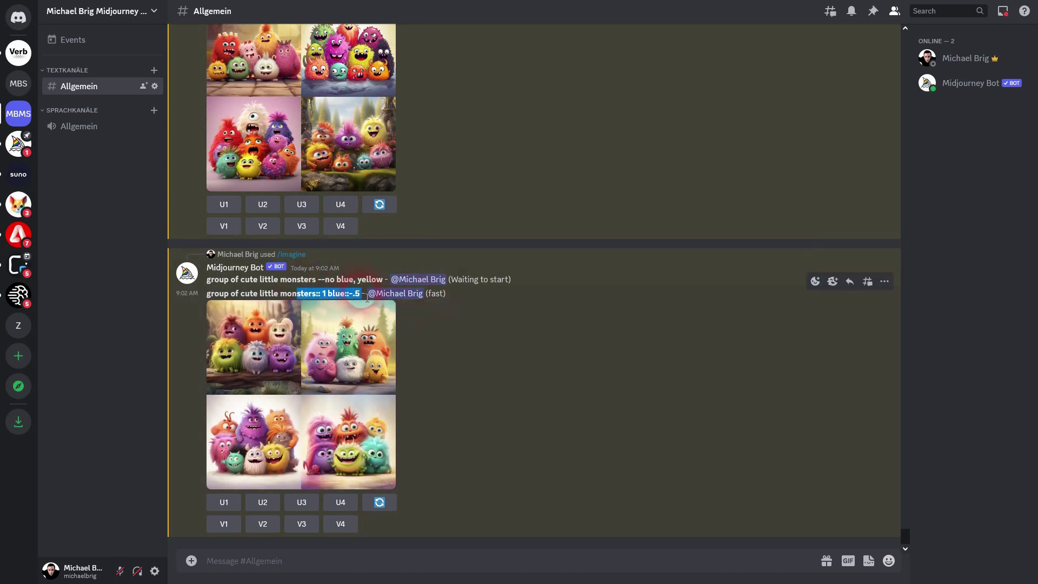
{"action": "left_click", "coordinate": [325, 423]}
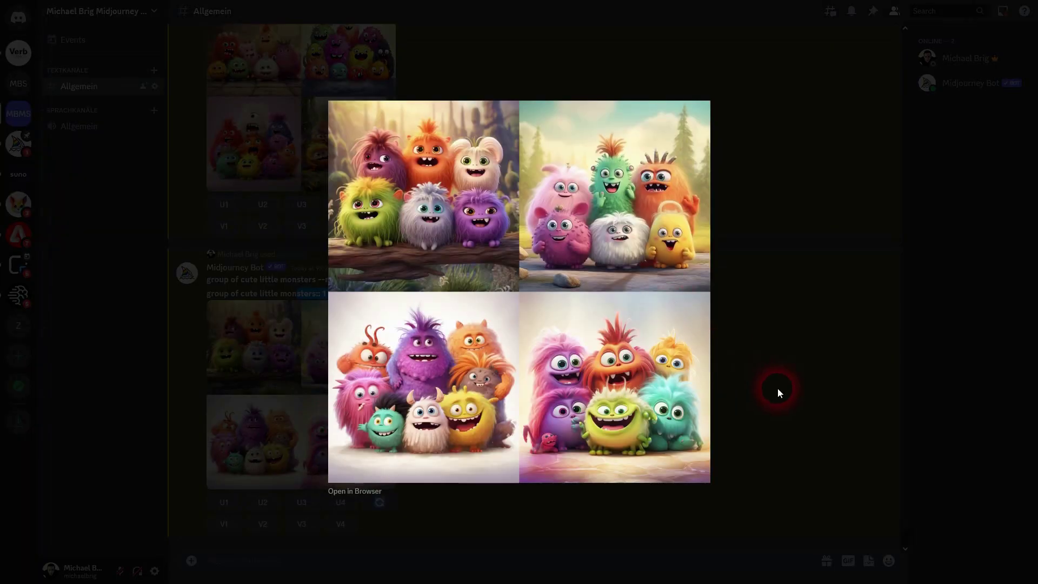
{"action": "left_click", "coordinate": [777, 388]}
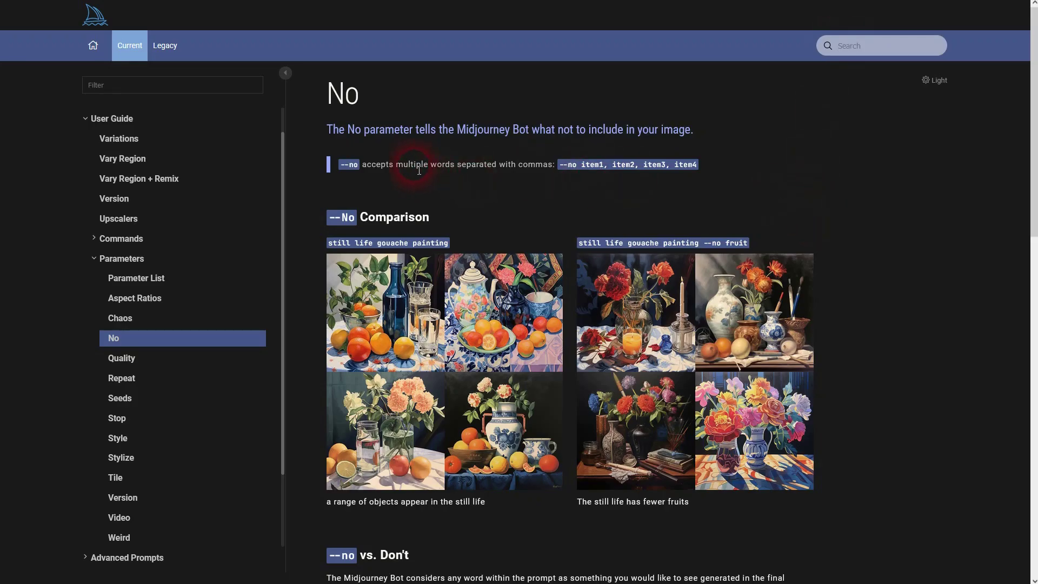
Highlight the comma-separated --no syntax, then the '--no vs. Don't' heading.
{"action": "left_click_drag", "start_coordinate": [419, 170], "coordinate": [698, 160]}
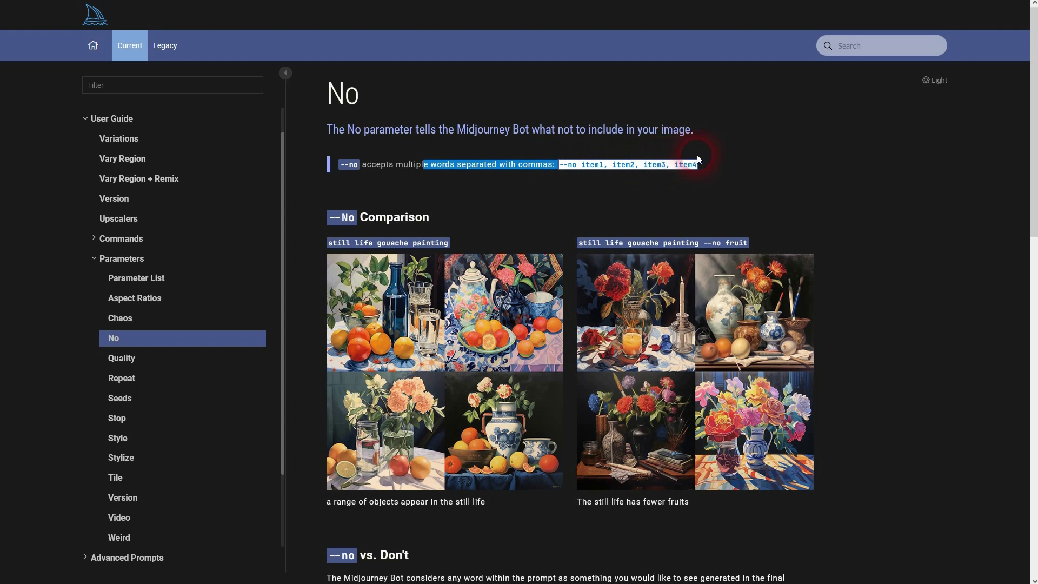
{"action": "left_click", "coordinate": [754, 174]}
{"action": "left_click_drag", "start_coordinate": [578, 165], "coordinate": [693, 165]}
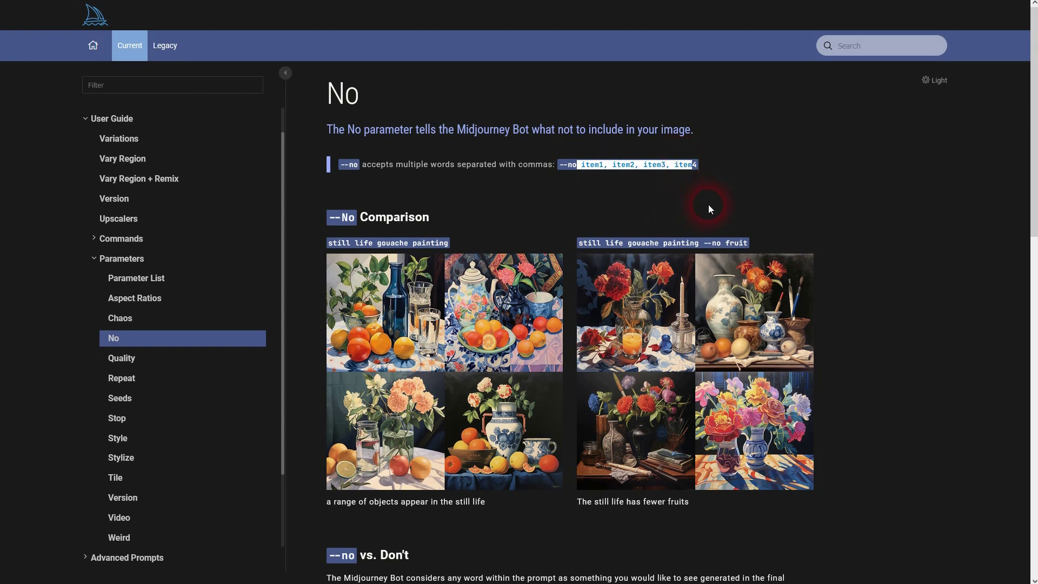
{"action": "scroll", "coordinate": [709, 209], "scroll_direction": "down", "scroll_amount": 8}
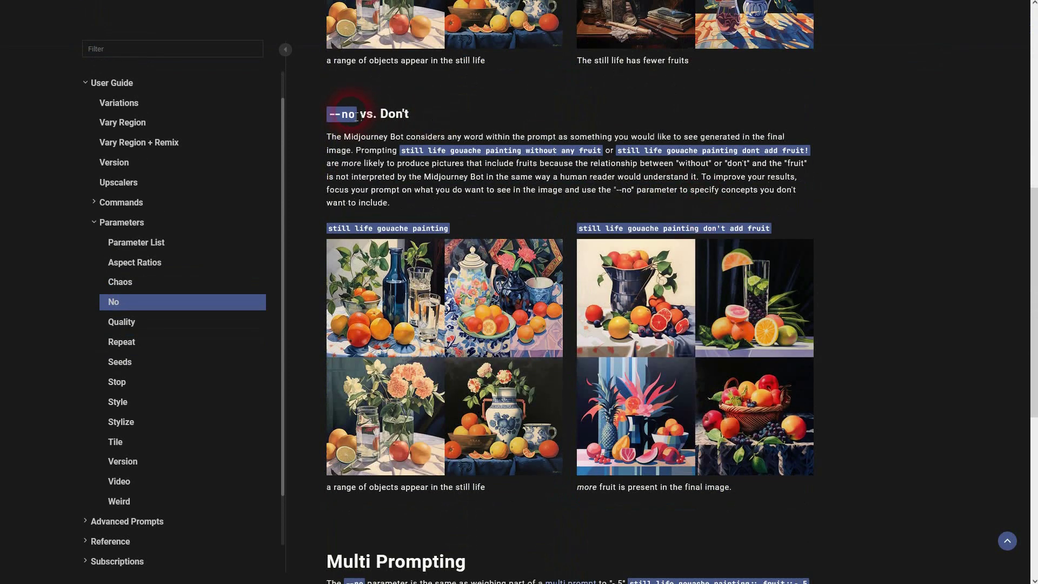
{"action": "left_click_drag", "start_coordinate": [327, 114], "coordinate": [409, 114]}
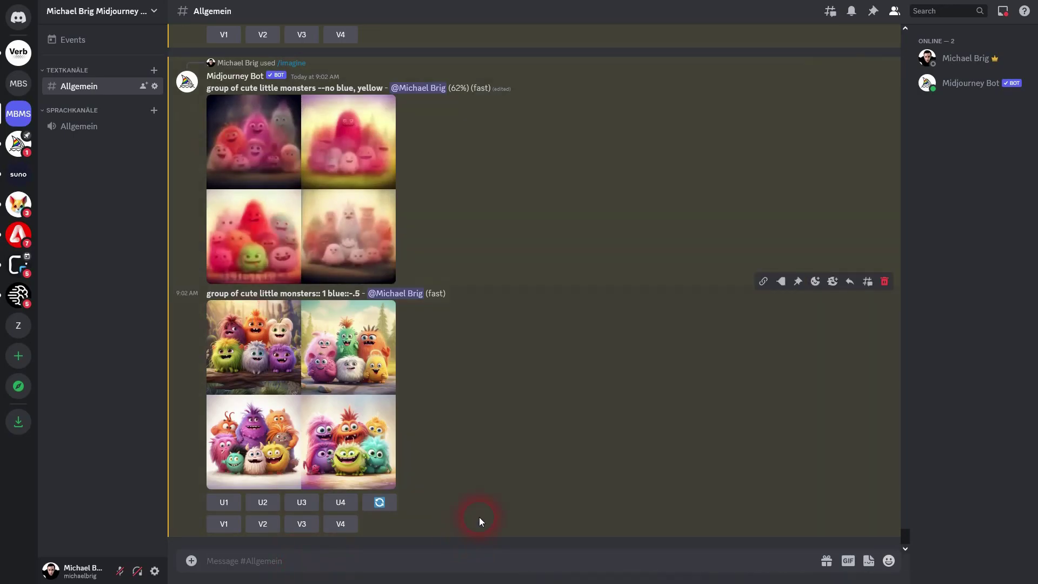
Submit 'group of cute little monsters without blue colors' as a new prompt.
{"action": "type", "text": "/ima"}
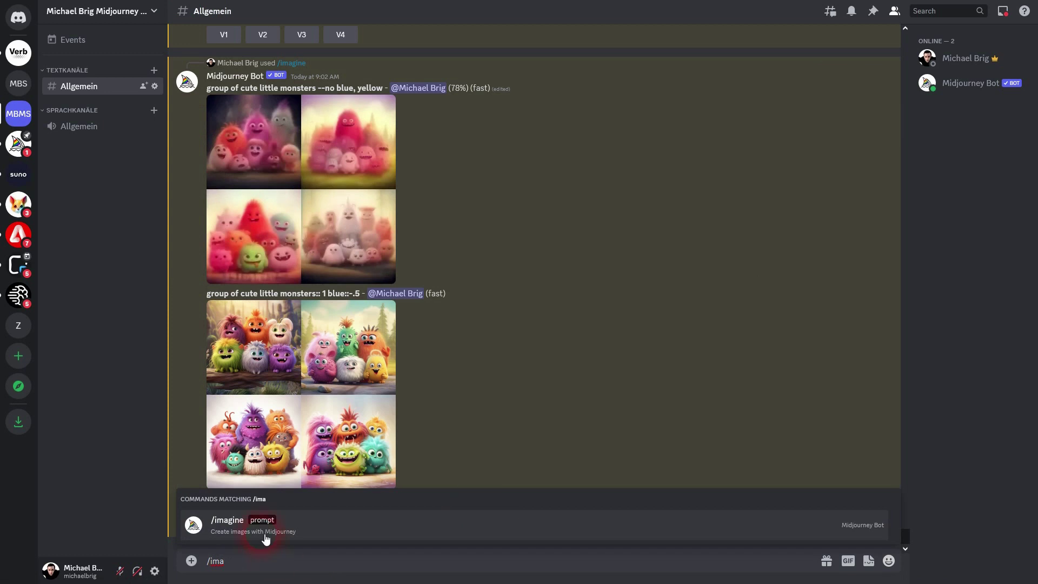
{"action": "left_click", "coordinate": [301, 523]}
{"action": "type", "text": "group of cute little monsters"}
{"action": "type", "text": "wit"}
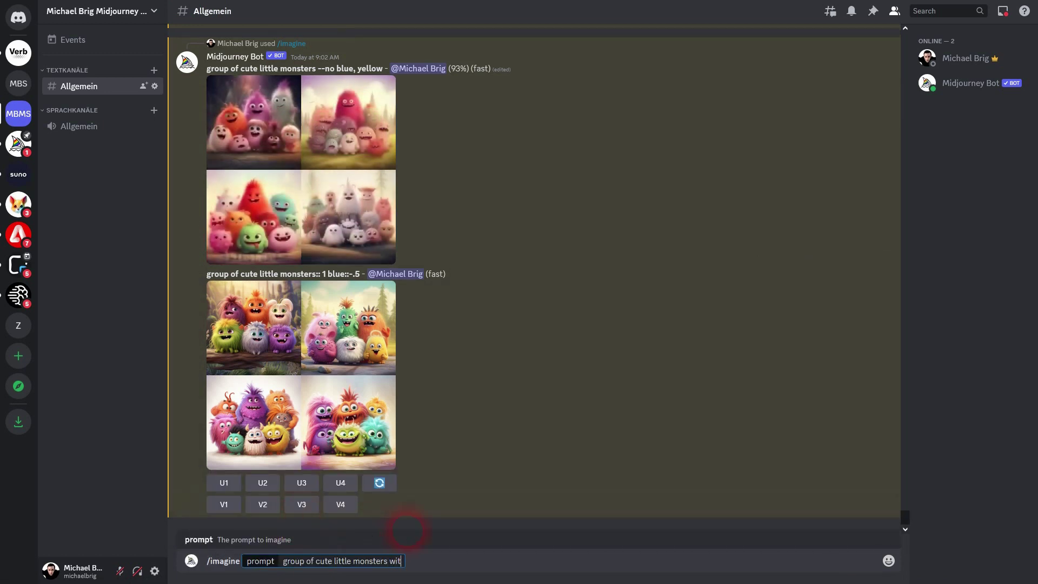
{"action": "type", "text": "hout a blue color"}
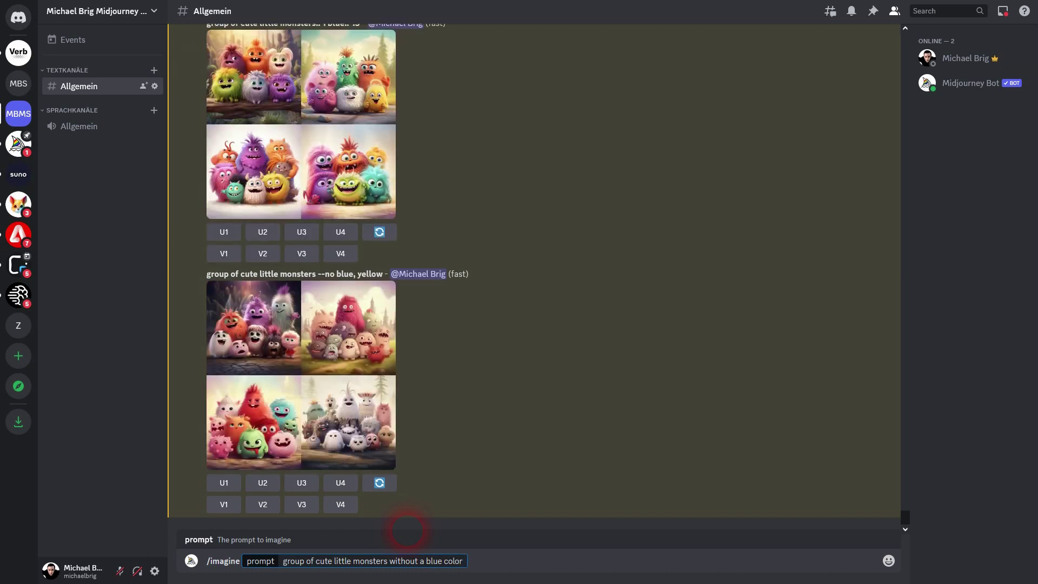
{"action": "key", "text": "BackSpace"}
{"action": "key", "text": "BackSpace"}
{"action": "type", "text": "s"}
{"action": "key", "text": "Return"}
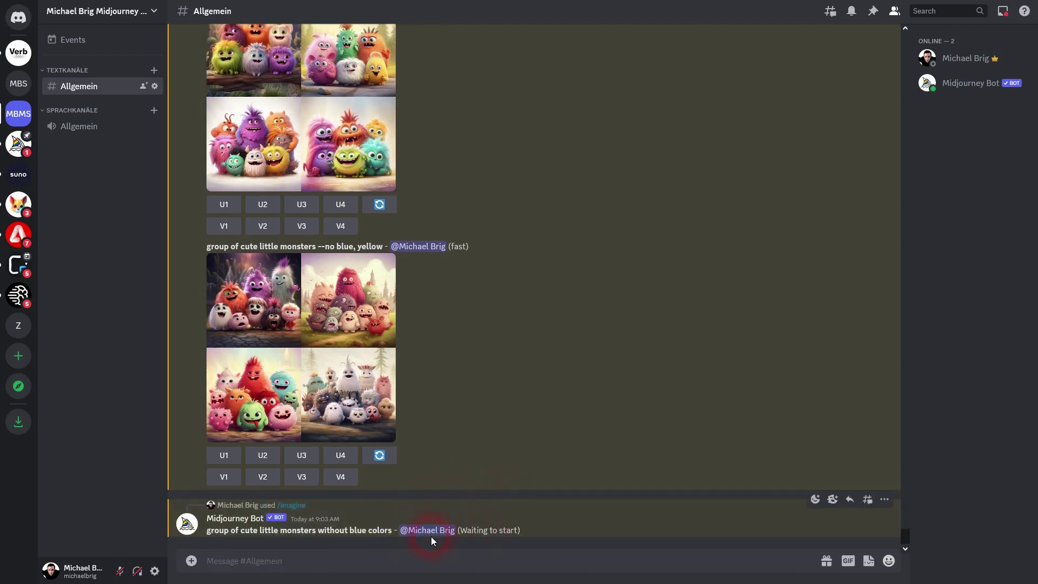
Compare the 'without blue' wording with --no and preview the --no blue, yellow grid.
{"action": "left_click_drag", "start_coordinate": [318, 534], "coordinate": [390, 536]}
{"action": "left_click_drag", "start_coordinate": [318, 247], "coordinate": [354, 247]}
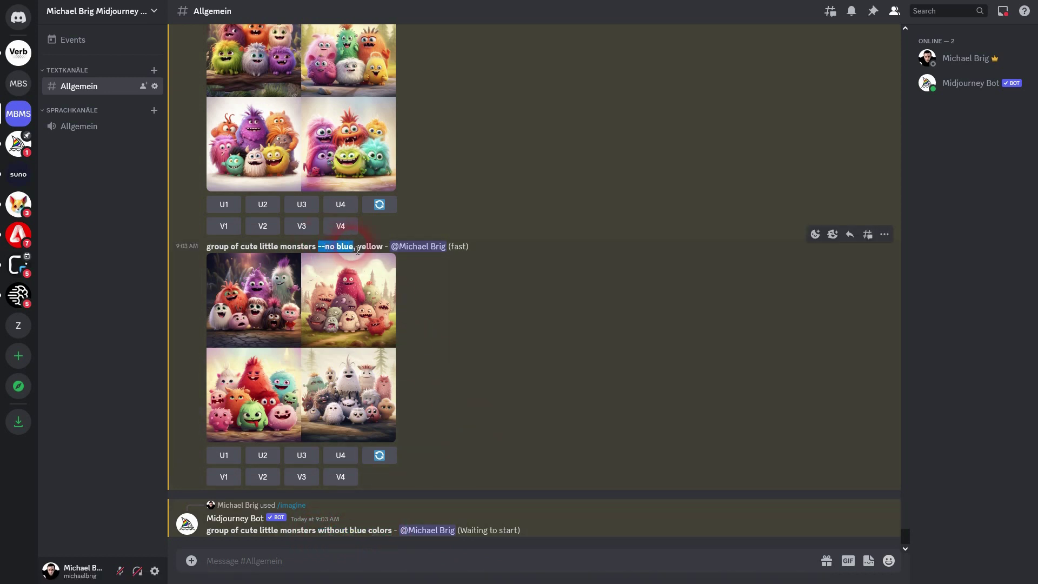
{"action": "left_click", "coordinate": [340, 375]}
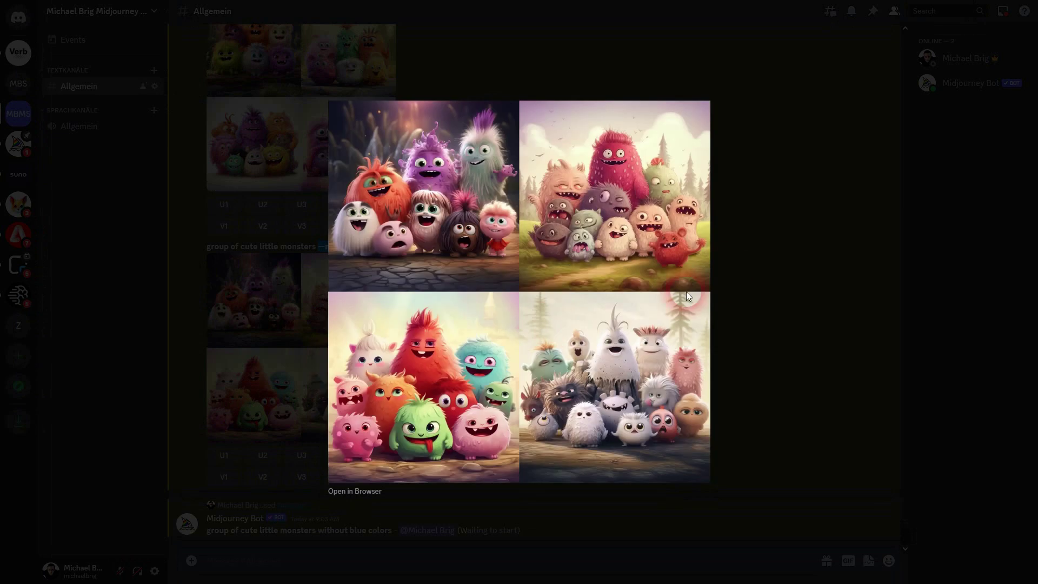
{"action": "left_click", "coordinate": [799, 409]}
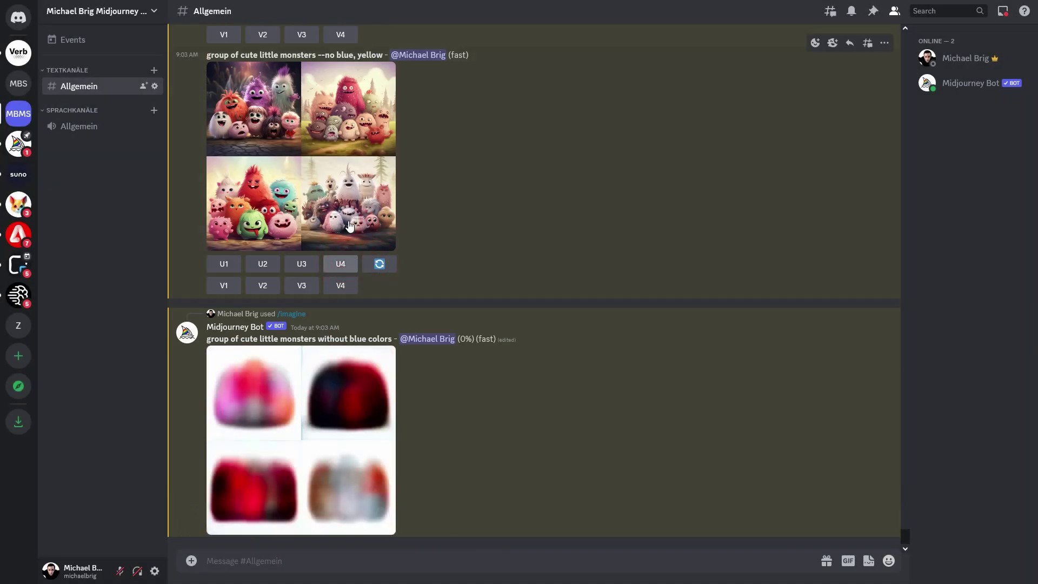
{"action": "left_click_drag", "start_coordinate": [337, 55], "coordinate": [376, 57]}
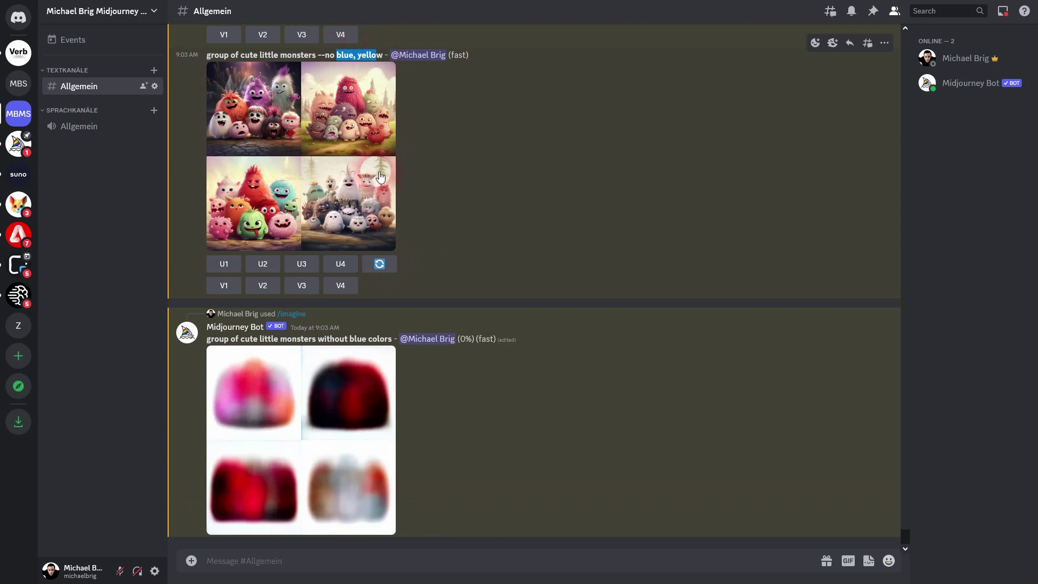
{"action": "left_click_drag", "start_coordinate": [317, 338], "coordinate": [372, 340]}
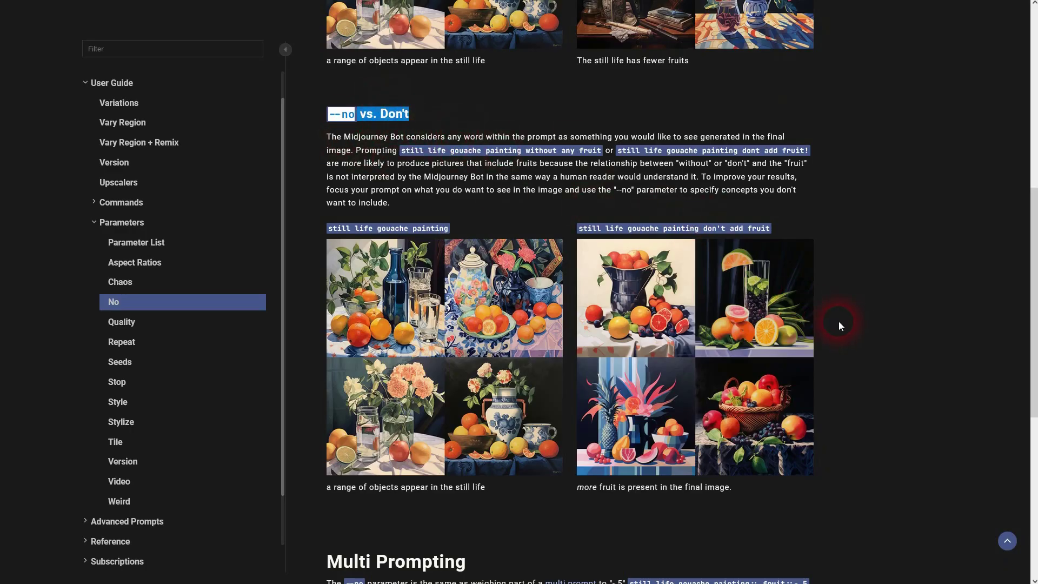
Scroll to Multi Prompting and highlight the explanation that --no equals a -.5 weight.
{"action": "scroll", "coordinate": [856, 313], "scroll_direction": "down", "scroll_amount": 5}
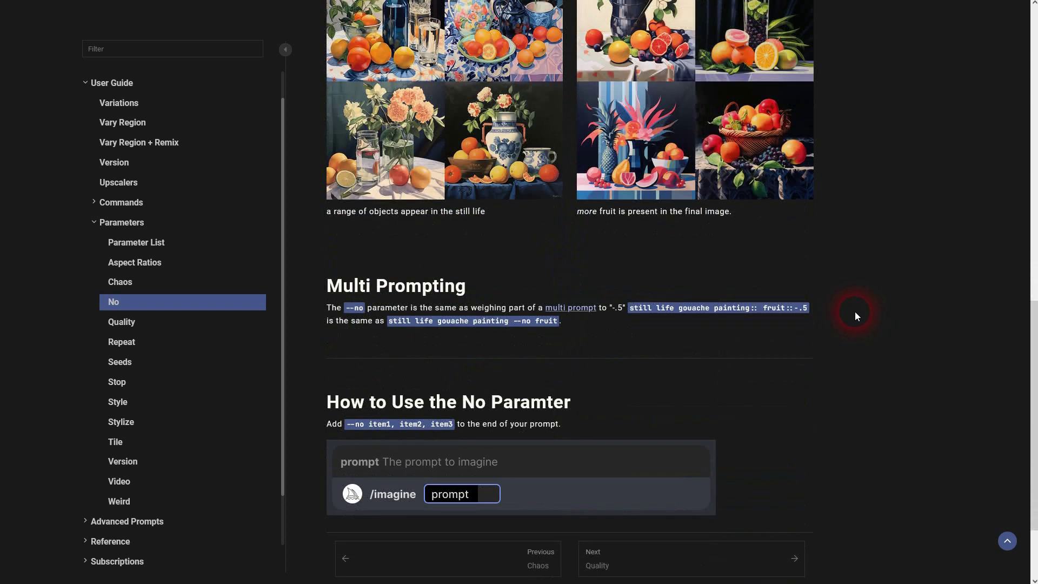
{"action": "left_click_drag", "start_coordinate": [334, 310], "coordinate": [621, 306]}
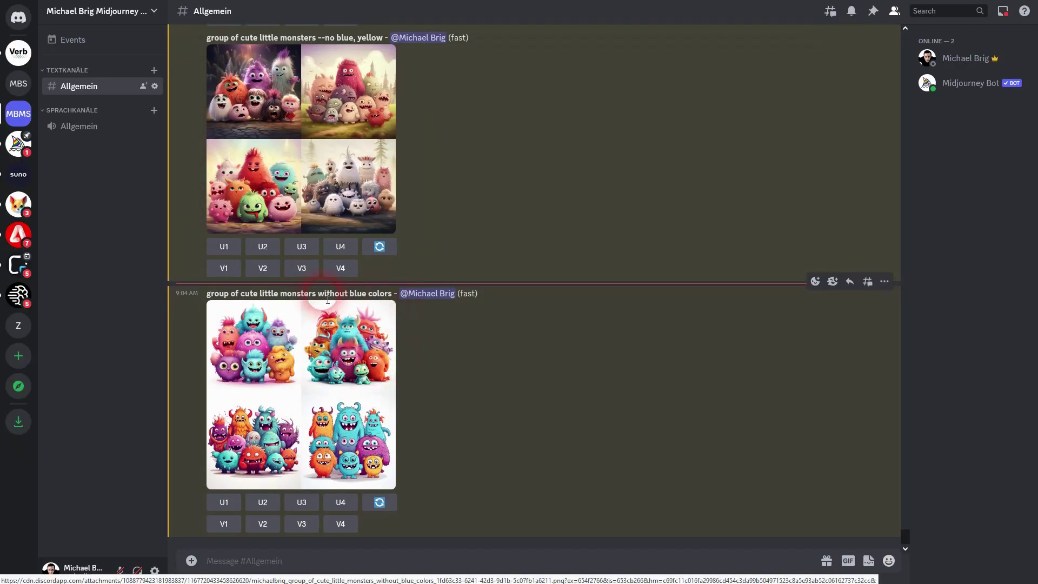
Inspect the 'without blue colors' monster grid in the lightbox.
{"action": "left_click_drag", "start_coordinate": [318, 294], "coordinate": [391, 295]}
{"action": "left_click", "coordinate": [330, 395]}
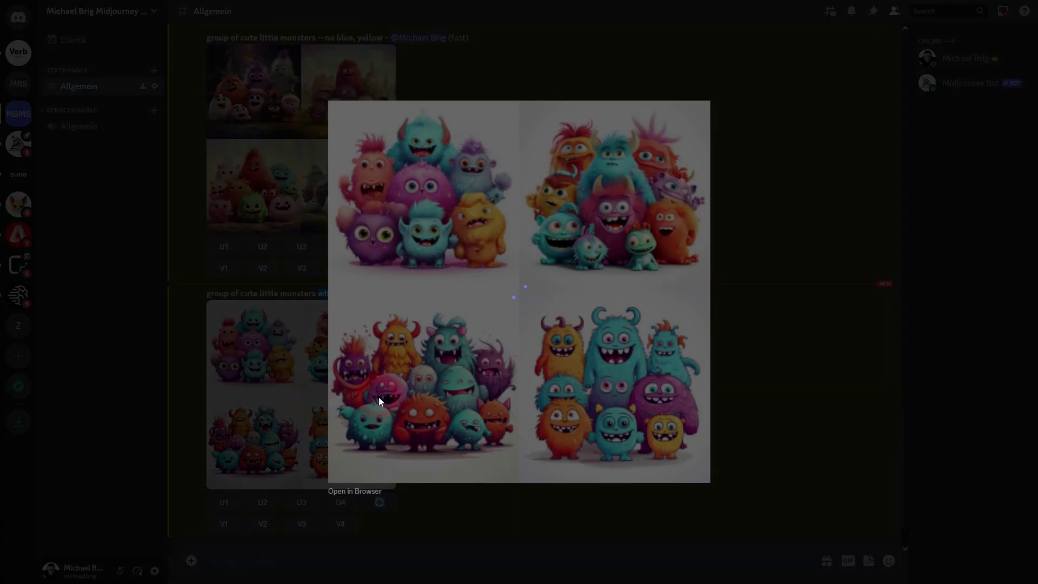
{"action": "left_click", "coordinate": [720, 343]}
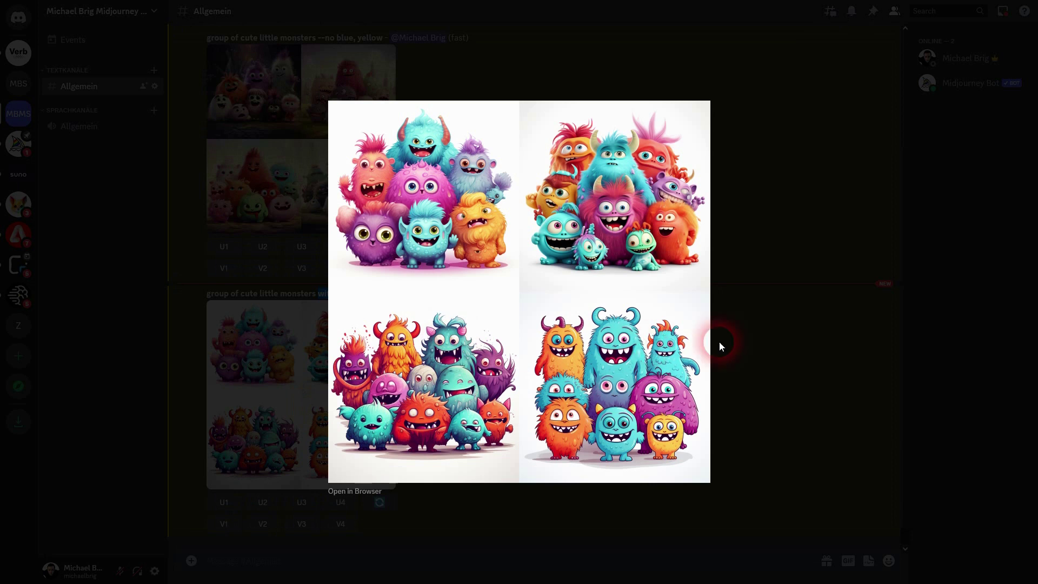
{"action": "left_click", "coordinate": [780, 333]}
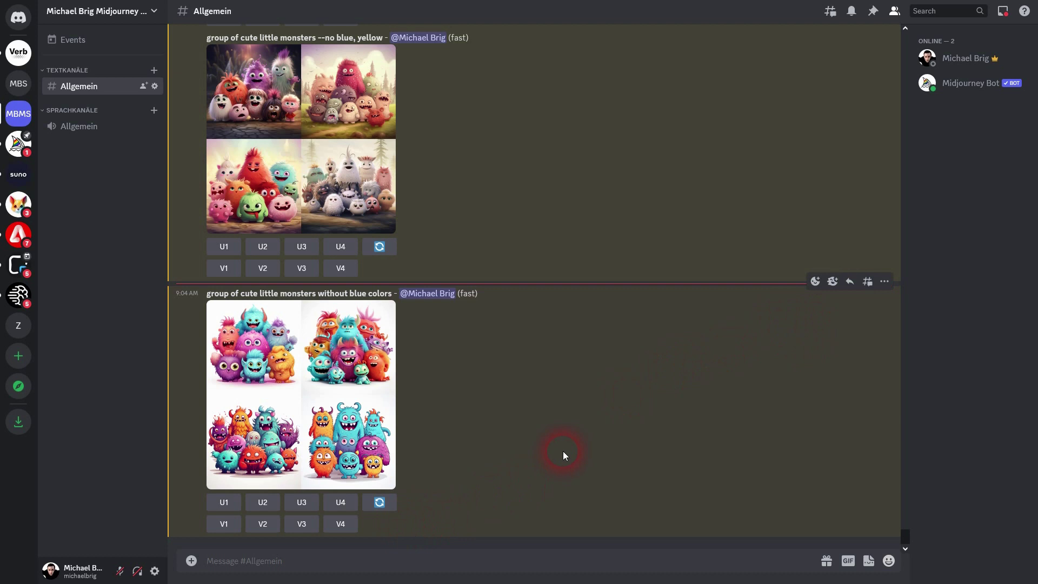
Submit the /imagine prompt 'street at night neon lights'.
{"action": "type", "text": "/"}
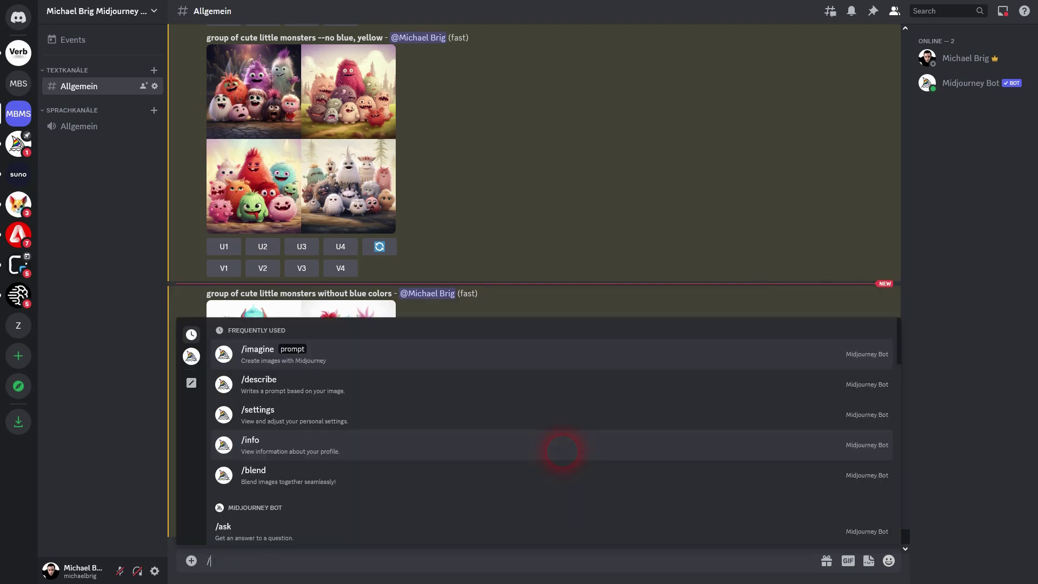
{"action": "type", "text": "imagine prompt"}
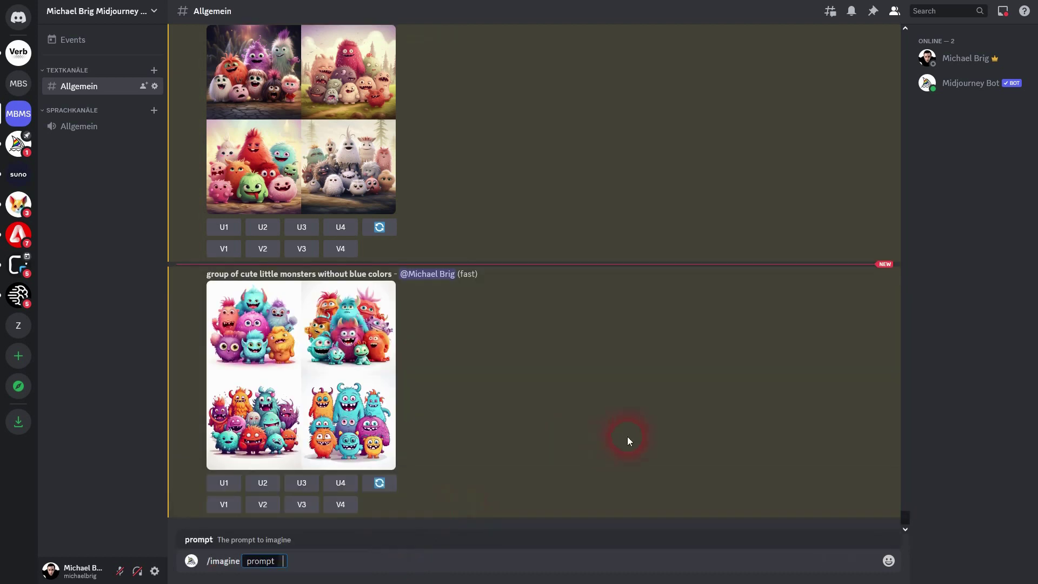
{"action": "left_click", "coordinate": [389, 532]}
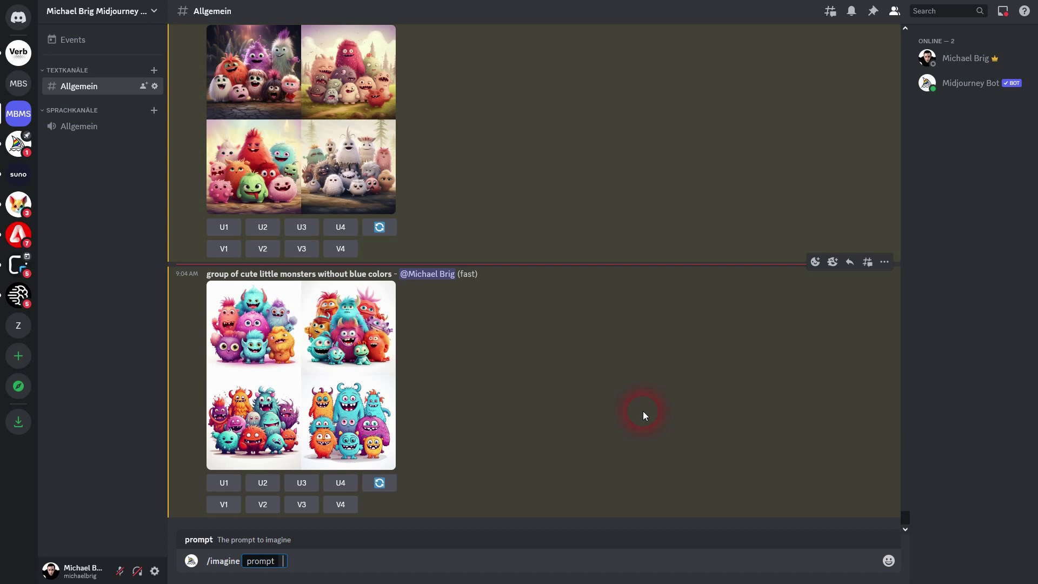
{"action": "type", "text": "str"}
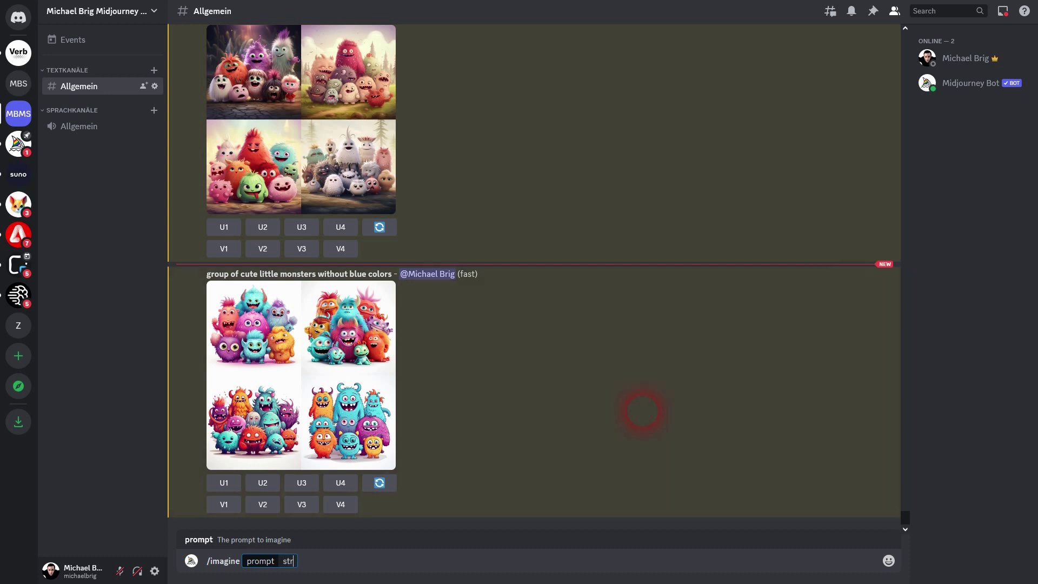
{"action": "type", "text": "eet at night neon lights"}
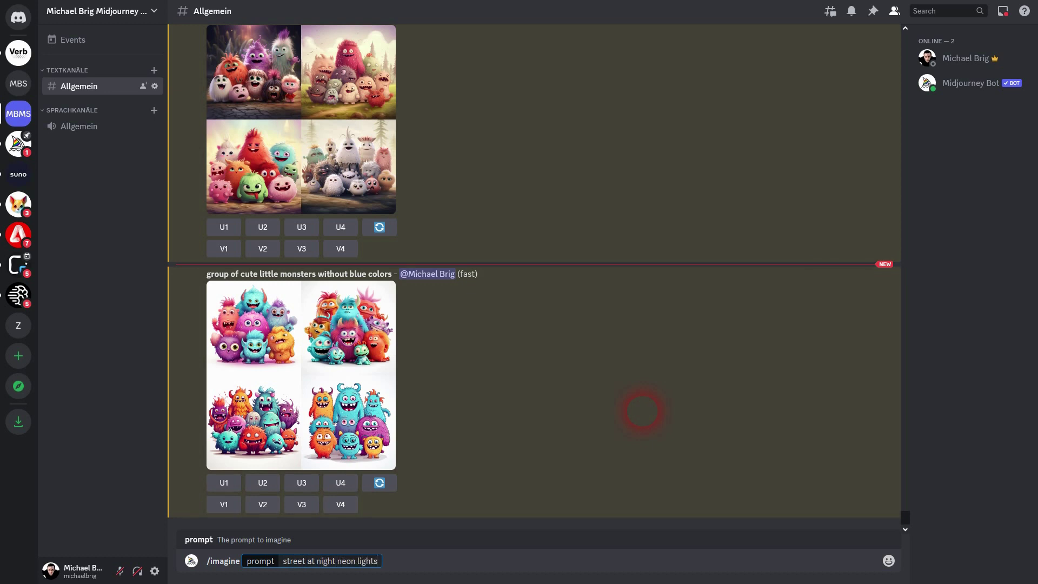
{"action": "key", "text": "Return"}
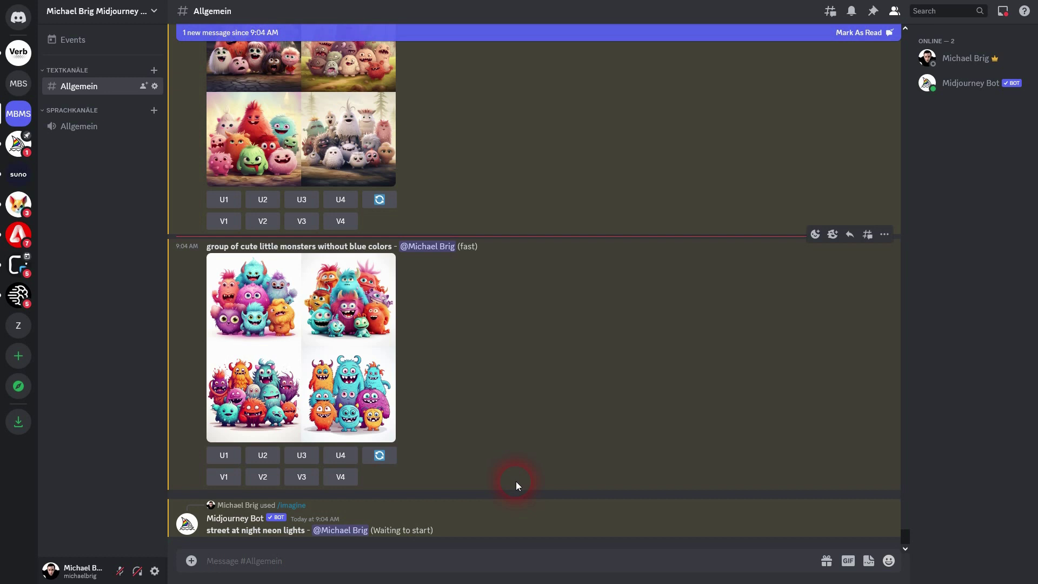
Switch on Remix mode through the /settings panel.
{"action": "type", "text": "/"}
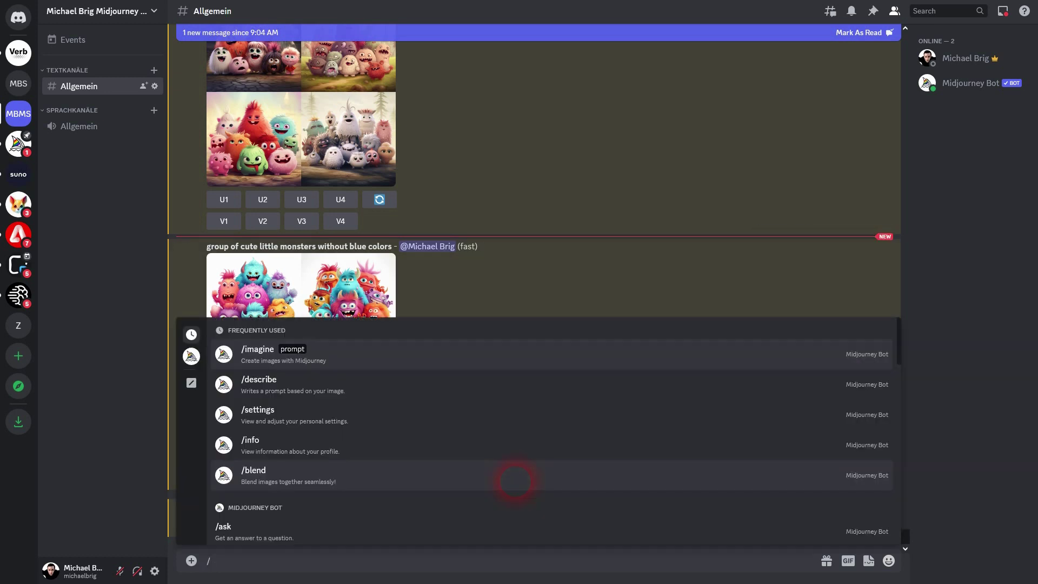
{"action": "type", "text": "se"}
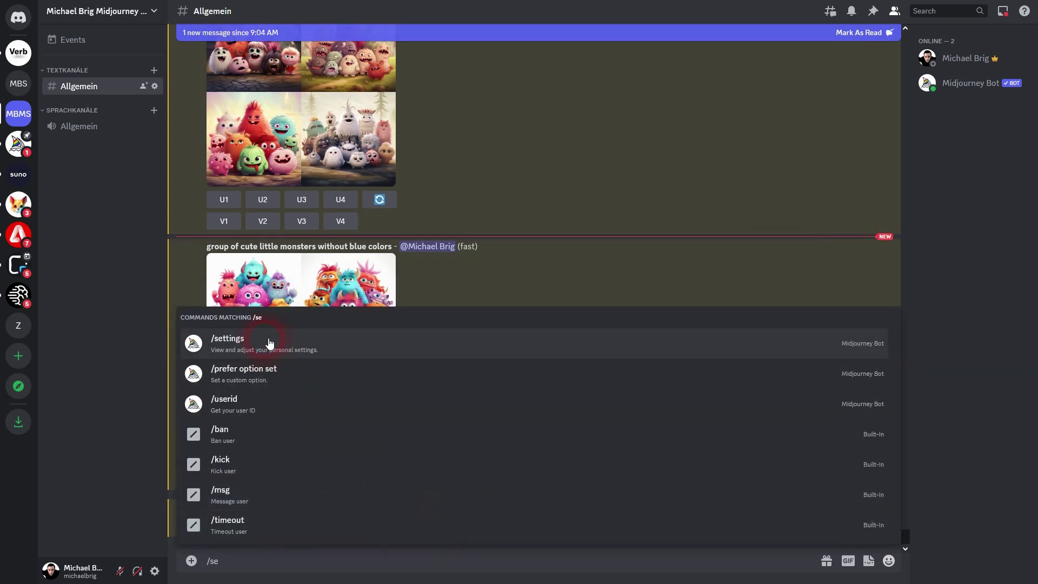
{"action": "left_click", "coordinate": [269, 342]}
{"action": "key", "text": "Return"}
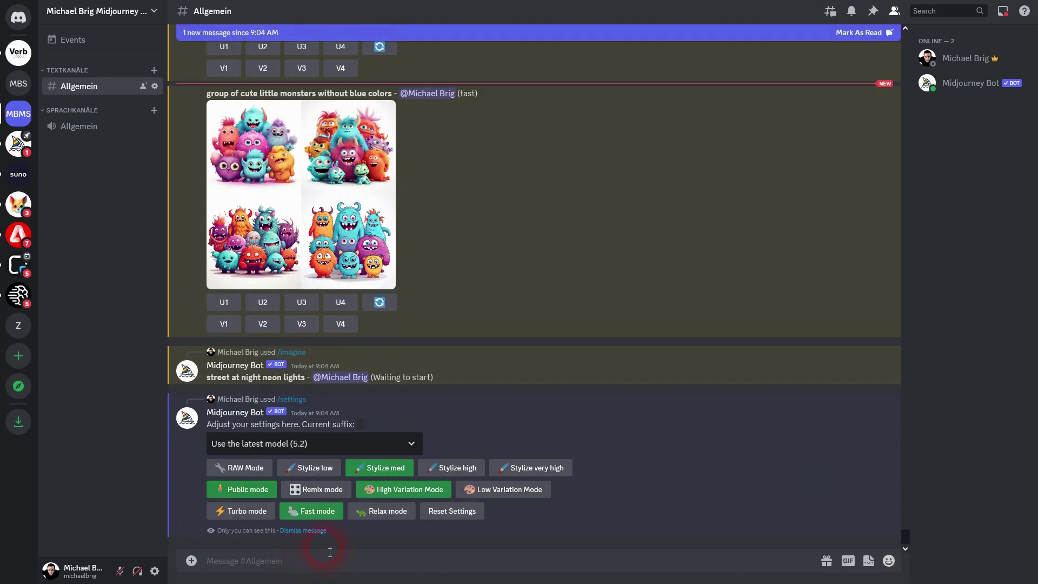
{"action": "left_click", "coordinate": [319, 491]}
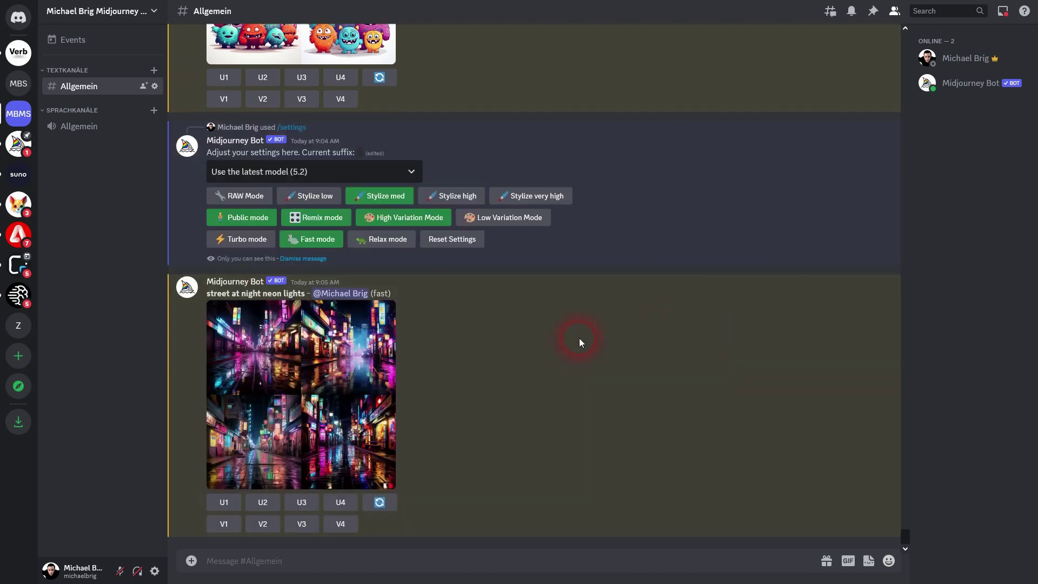
Preview the finished neon street grid, then upscale the second image (U2).
{"action": "left_click", "coordinate": [315, 394]}
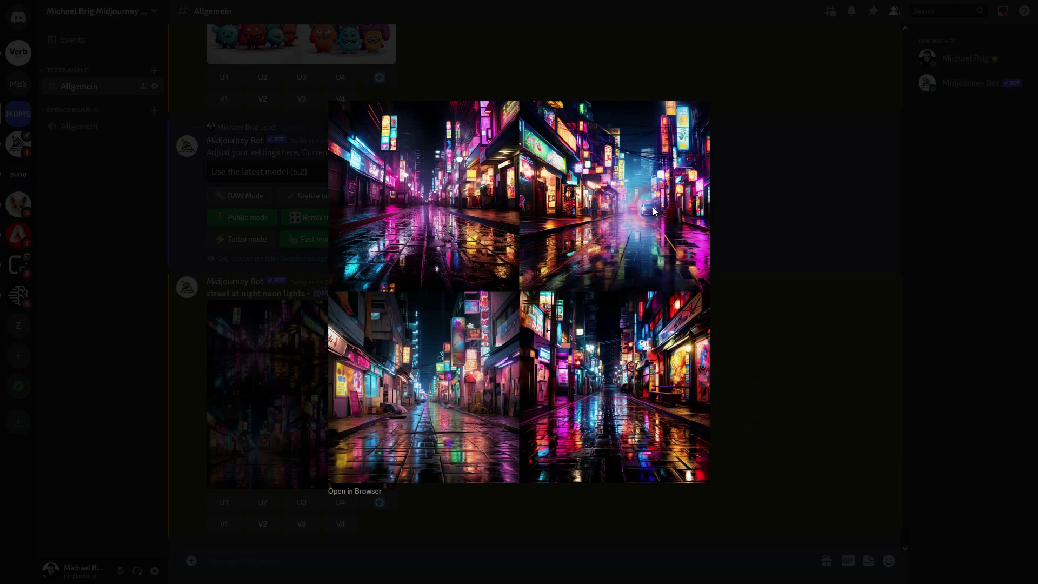
{"action": "left_click", "coordinate": [789, 332]}
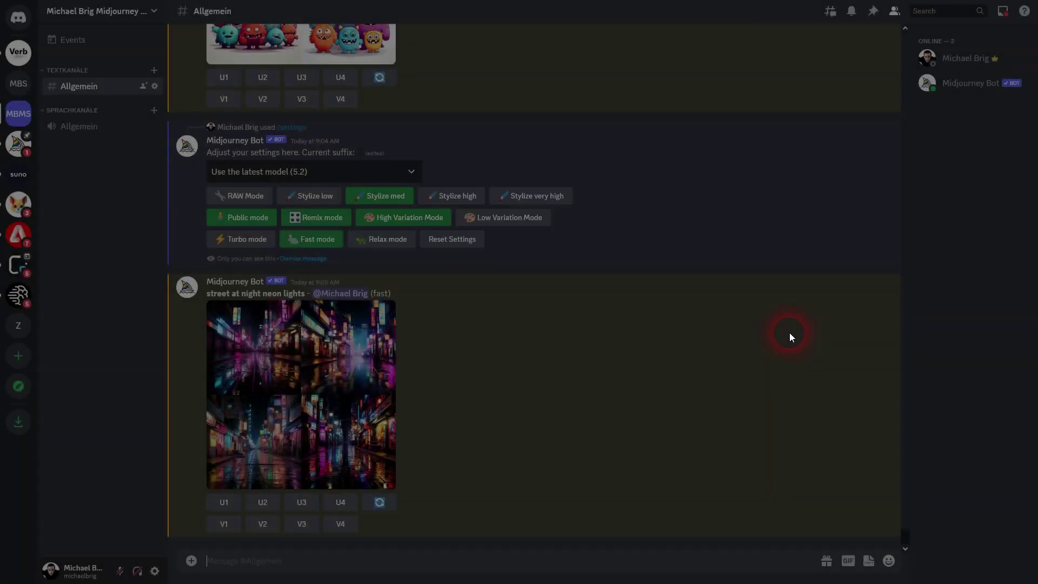
{"action": "left_click", "coordinate": [263, 502]}
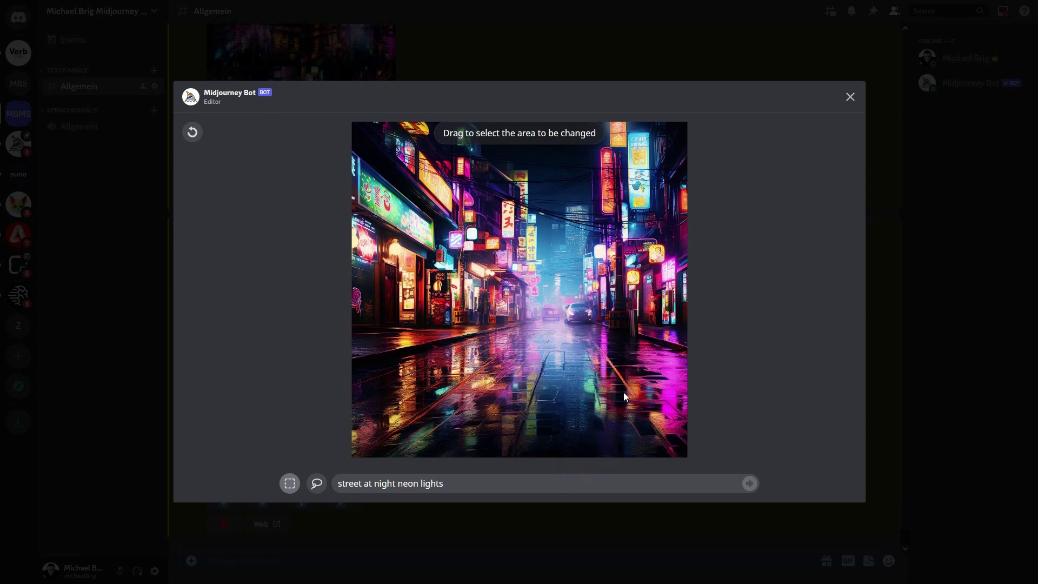
Box the car in the middle of the street with the rectangular selection tool.
{"action": "left_click", "coordinate": [316, 483]}
{"action": "left_click", "coordinate": [289, 483]}
{"action": "left_click_drag", "start_coordinate": [531, 297], "coordinate": [604, 325]}
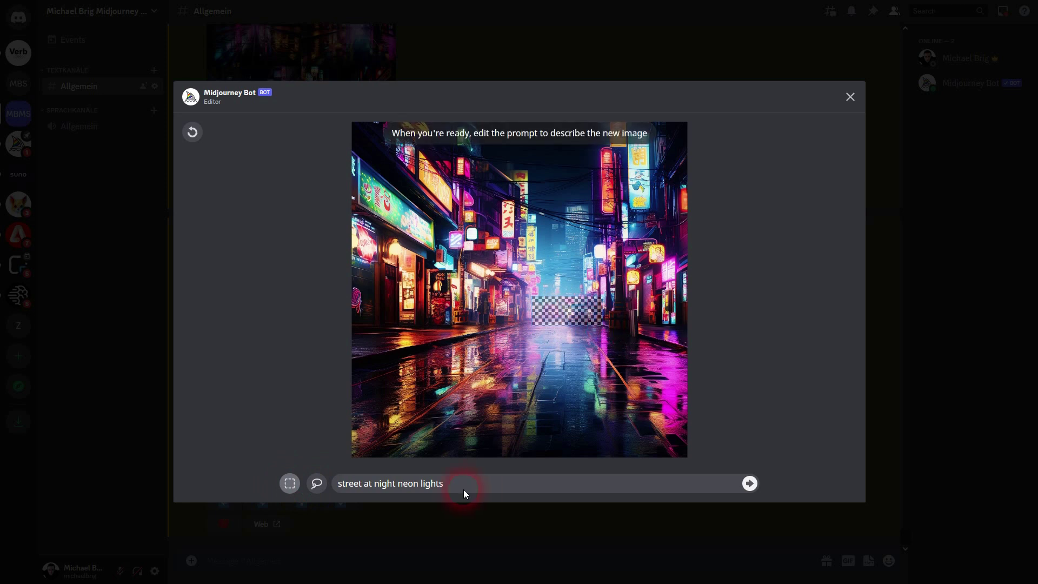
Replace the prompt with '--no car', submit it, and dismiss the prompt-weight error.
{"action": "left_click_drag", "start_coordinate": [463, 488], "coordinate": [338, 488]}
{"action": "key", "text": "BackSpace"}
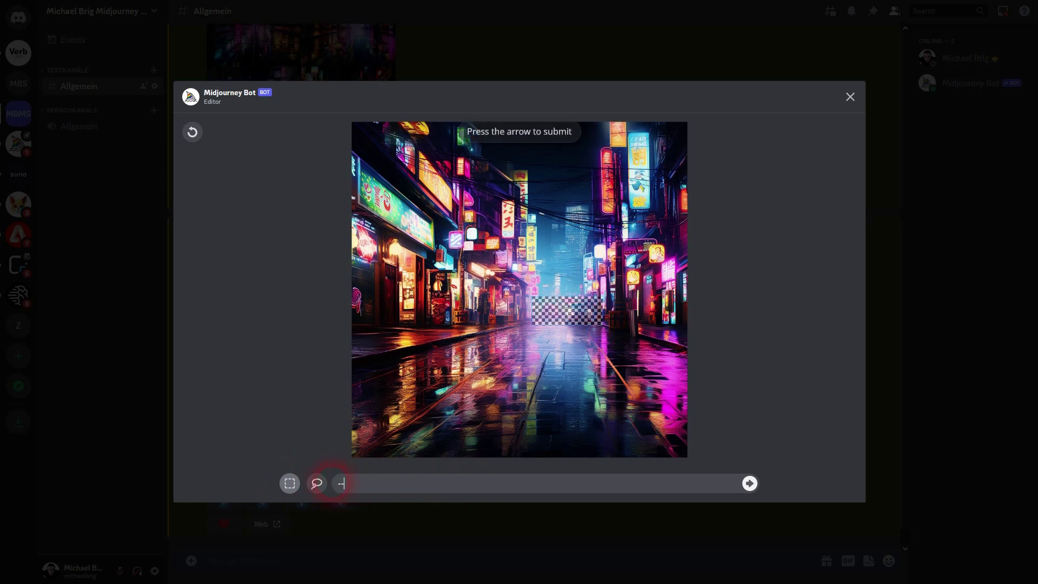
{"action": "type", "text": "--no cars"}
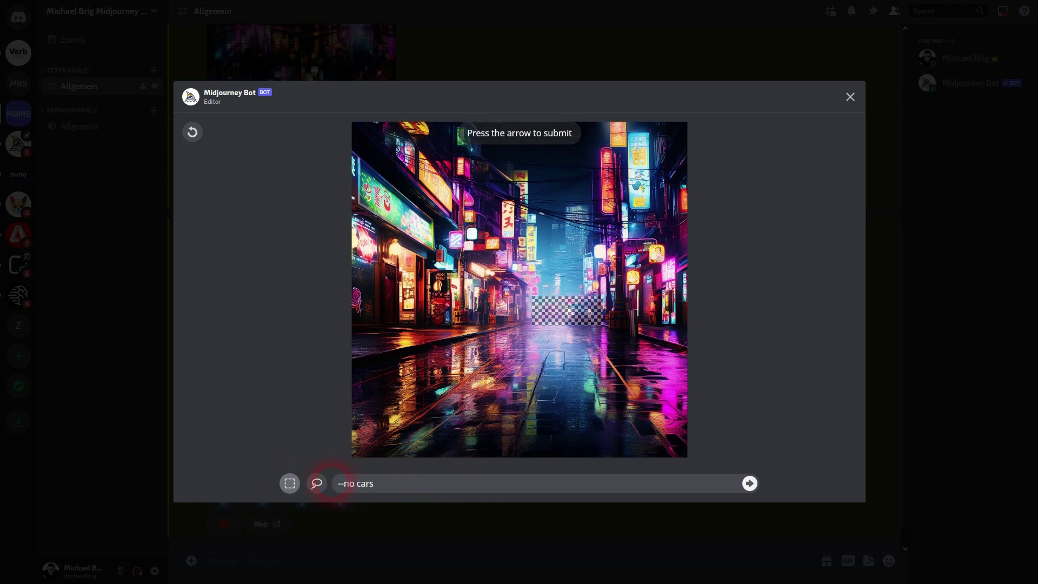
{"action": "key", "text": "BackSpace"}
{"action": "left_click", "coordinate": [748, 482]}
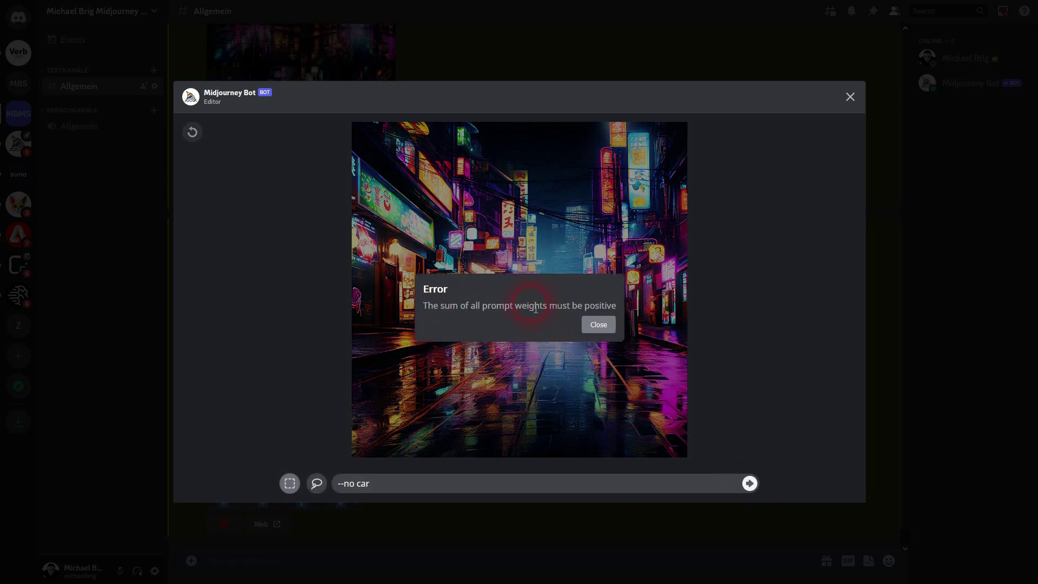
{"action": "left_click_drag", "start_coordinate": [548, 306], "coordinate": [607, 306]}
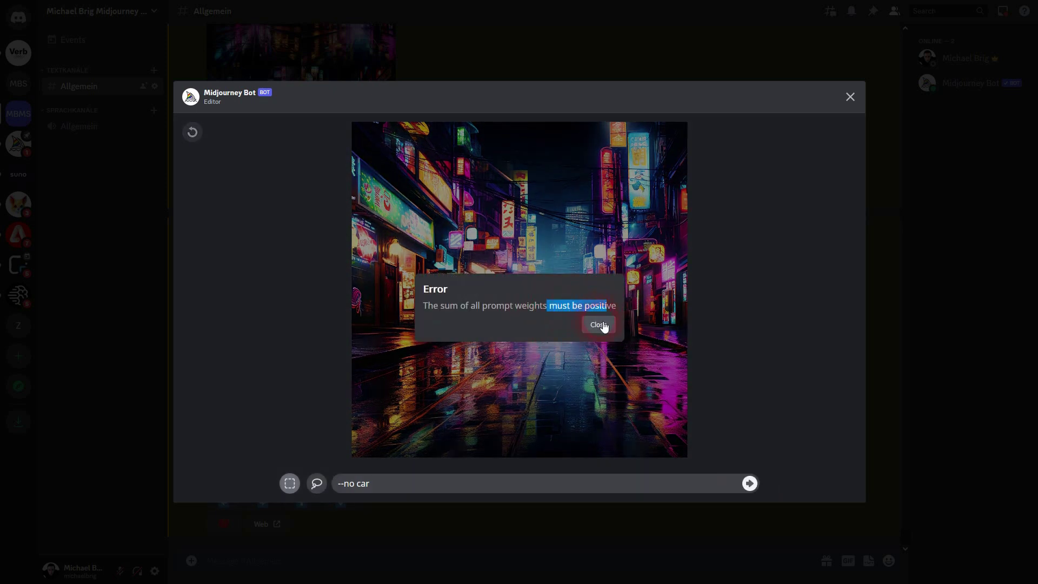
{"action": "left_click", "coordinate": [598, 325]}
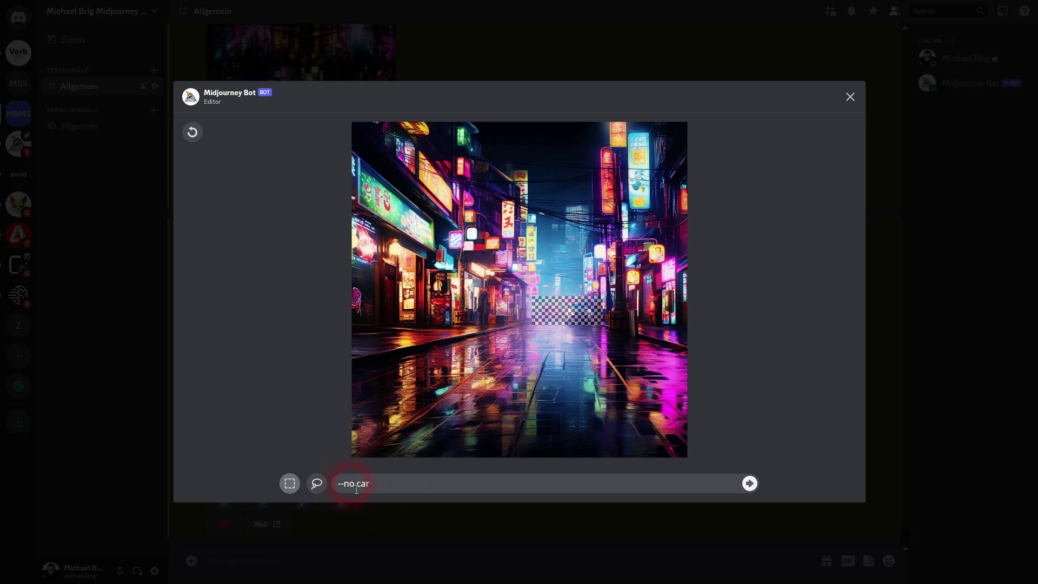
Restore the original street prompt and append ':: 1 --no car' to it.
{"action": "left_click_drag", "start_coordinate": [368, 484], "coordinate": [328, 485]}
{"action": "key", "text": "ctrl+z"}
{"action": "left_click", "coordinate": [481, 484]}
{"action": "type", "text": ":: 1 --no"}
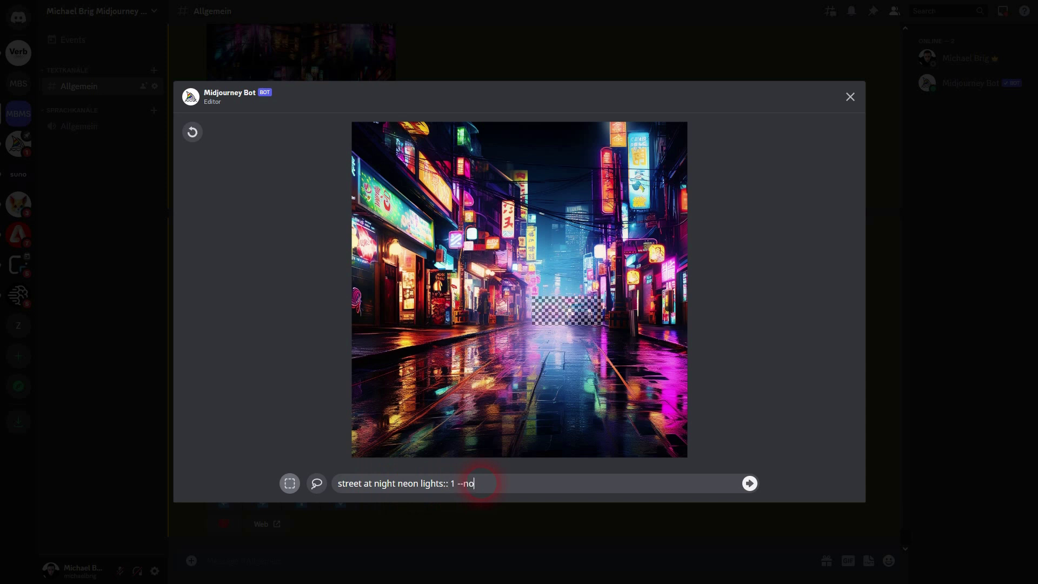
{"action": "type", "text": " car"}
Submit 'street at night neon lights:: 1 --no car' and review the four new street variations.
{"action": "left_click", "coordinate": [752, 483]}
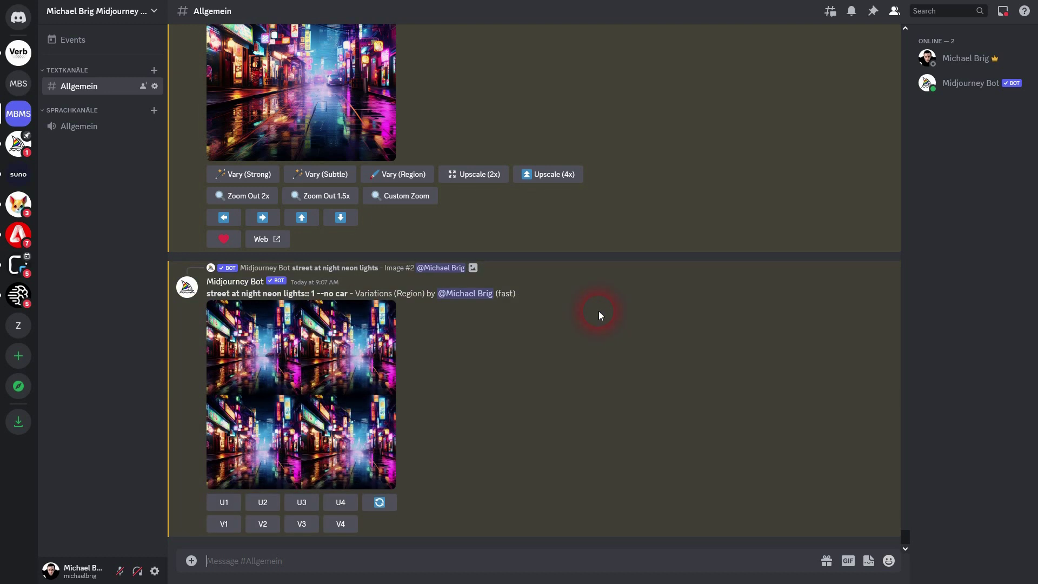
{"action": "left_click", "coordinate": [335, 375]}
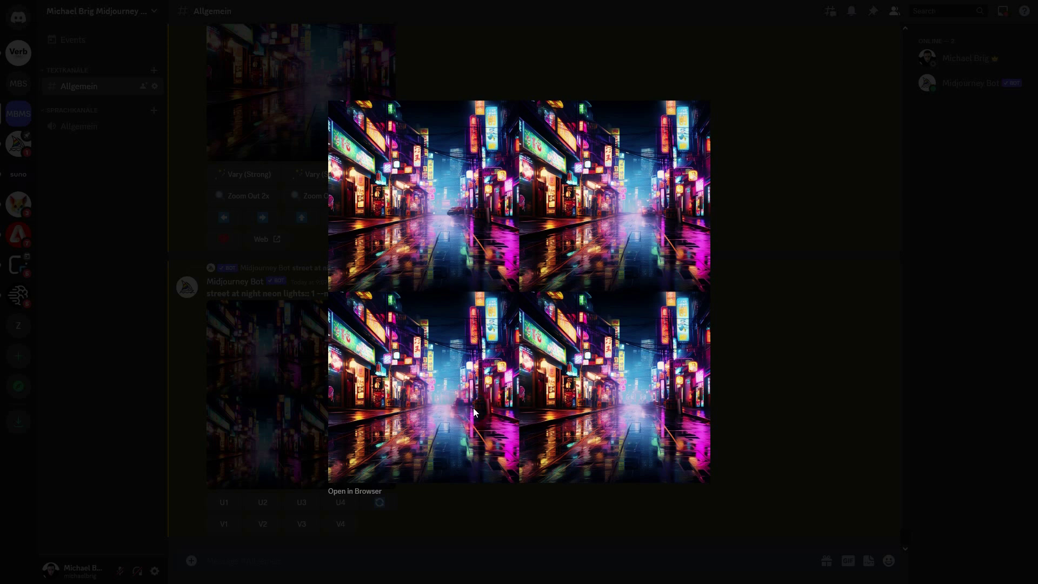
{"action": "left_click", "coordinate": [863, 368]}
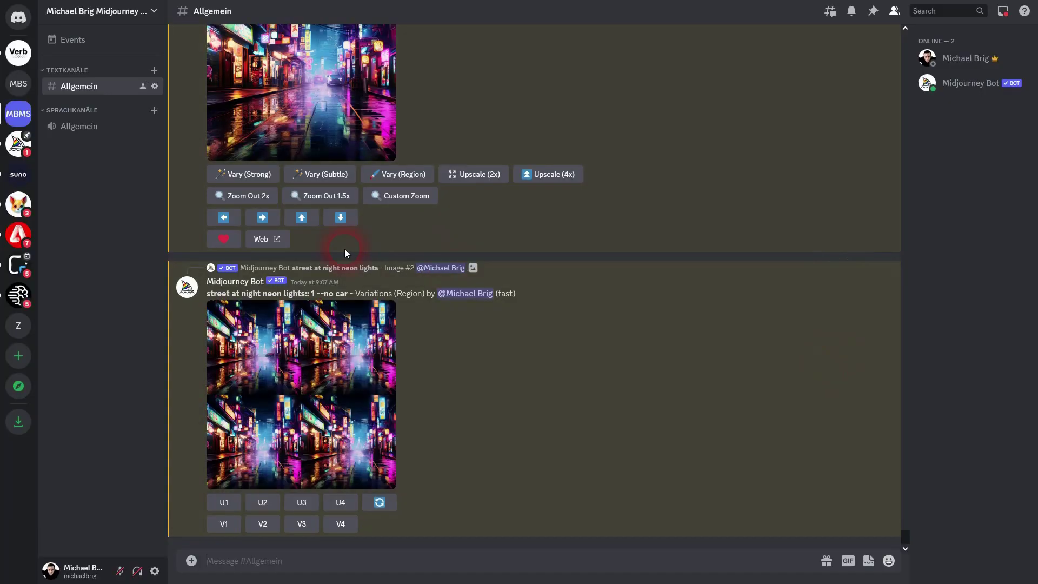
{"action": "left_click_drag", "start_coordinate": [316, 296], "coordinate": [357, 296]}
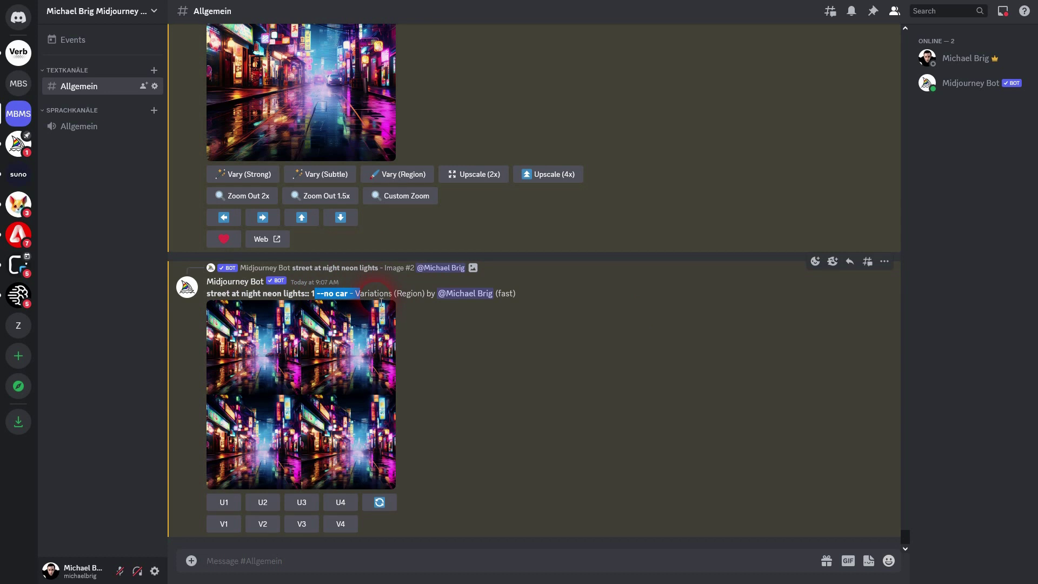
Return to the Midjourney Docs No parameter page at its Multi Prompting section.
{"action": "key", "text": "alt+Tab"}
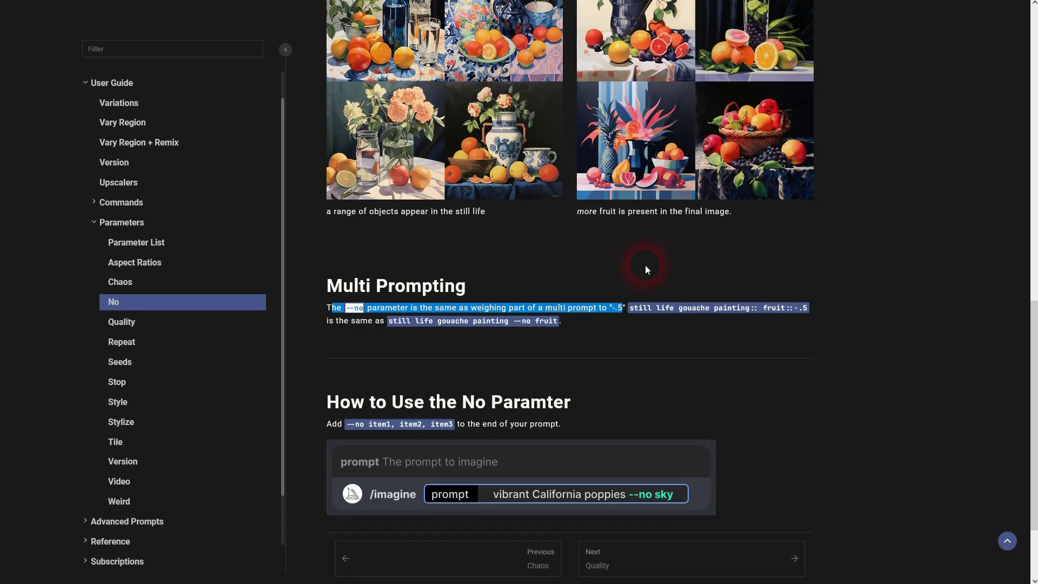
{"action": "left_click", "coordinate": [900, 263]}
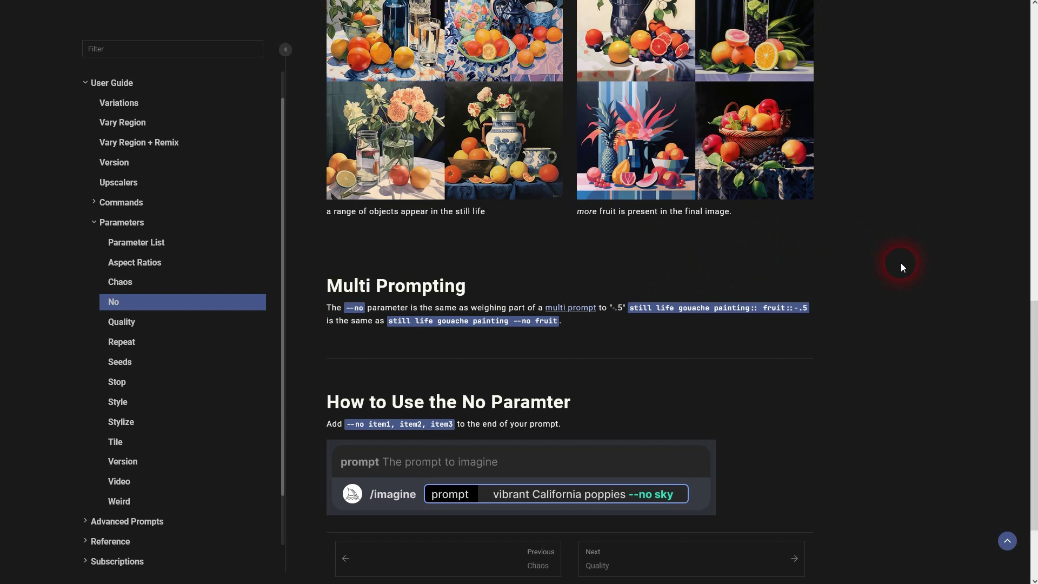